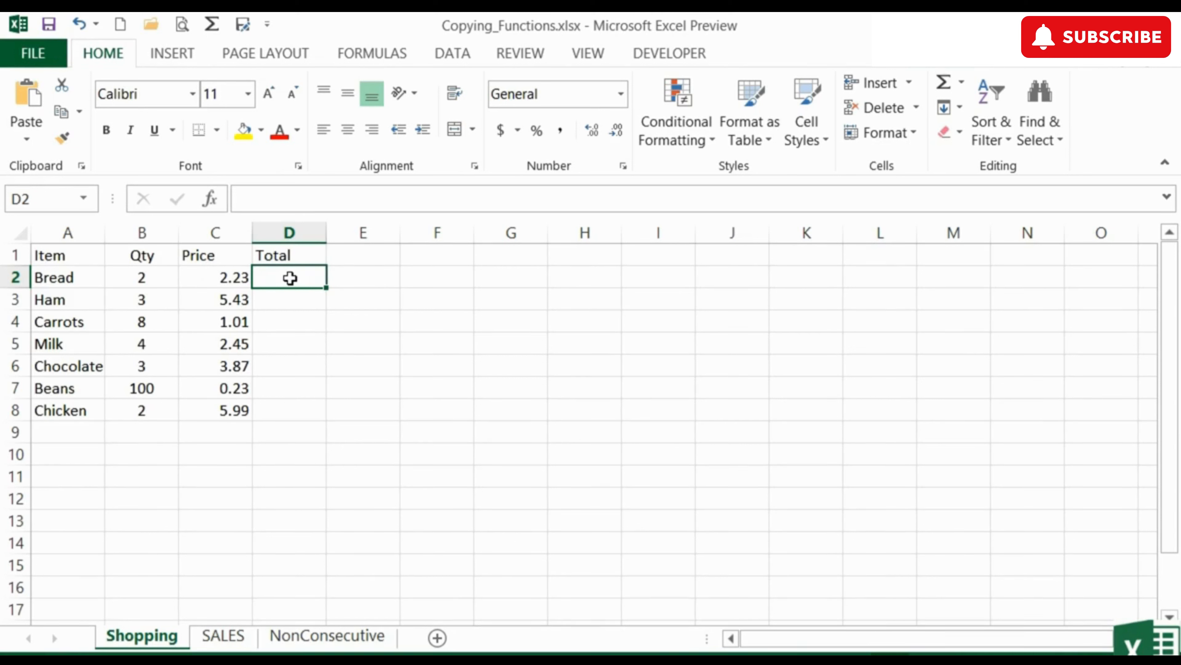
- Calculate the Bread total in D2 by multiplying quantity by price with the formula =B2*C2
text(=)
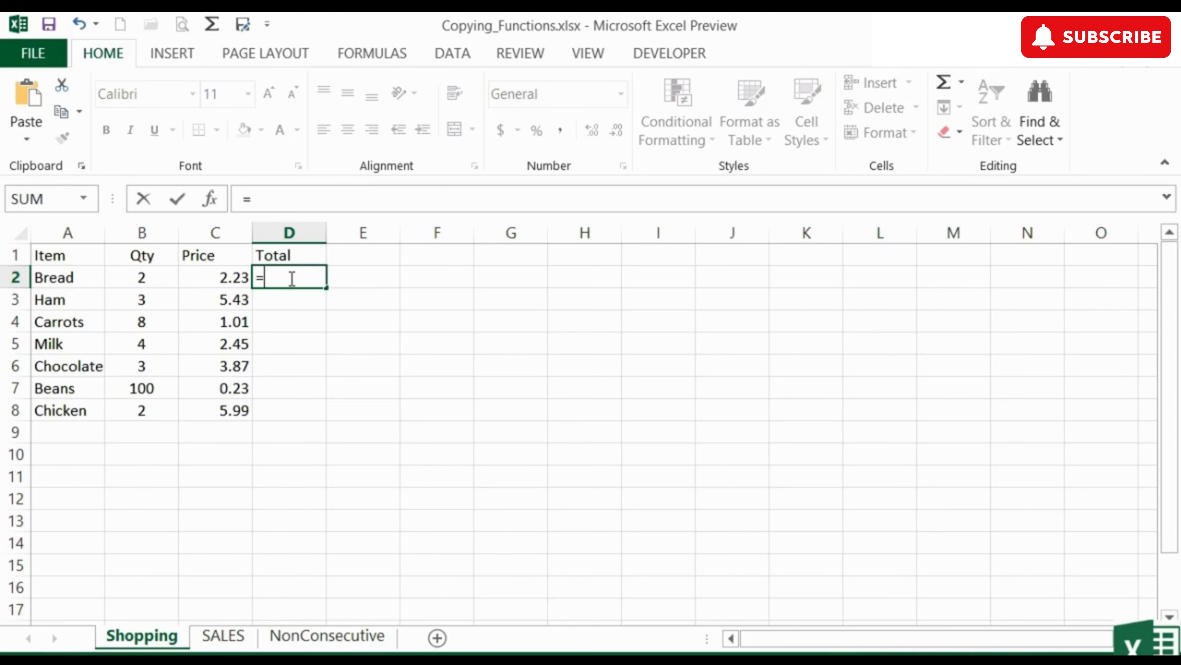
key(Left)
key(Left)
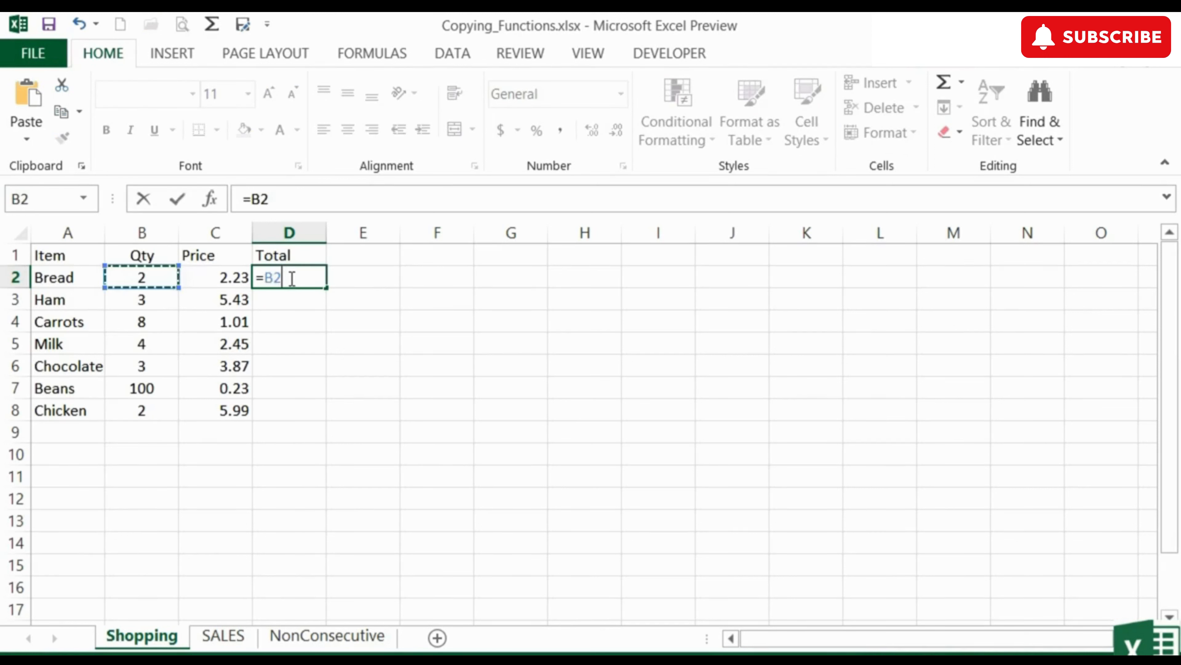
text(*)
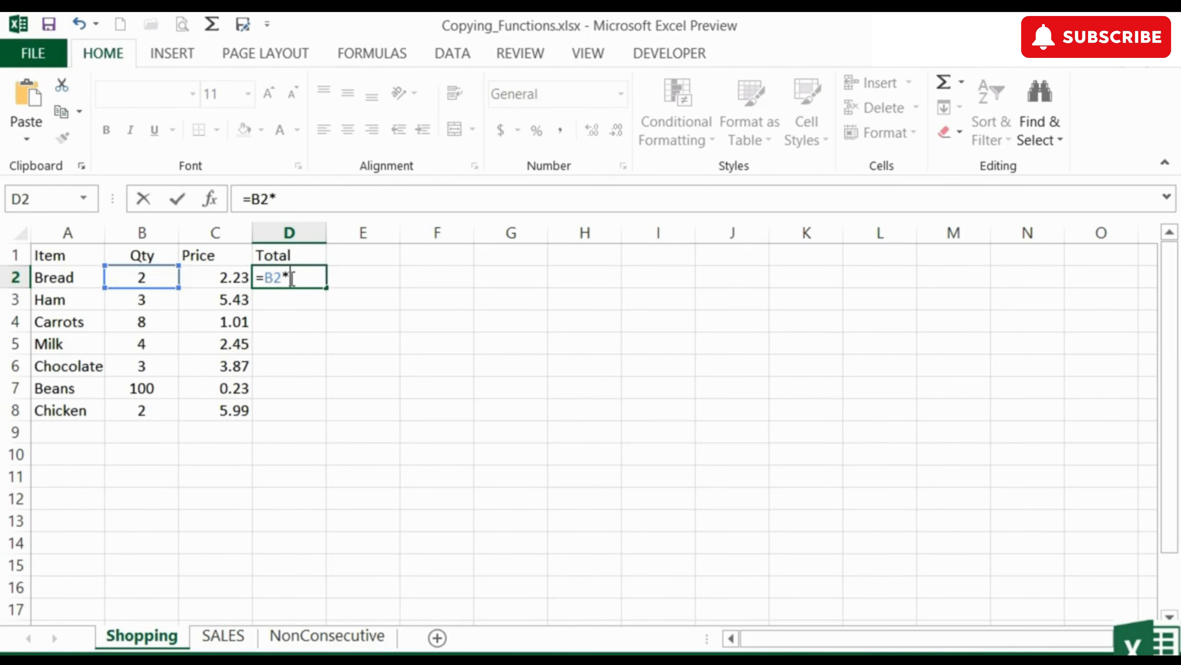
key(Left)
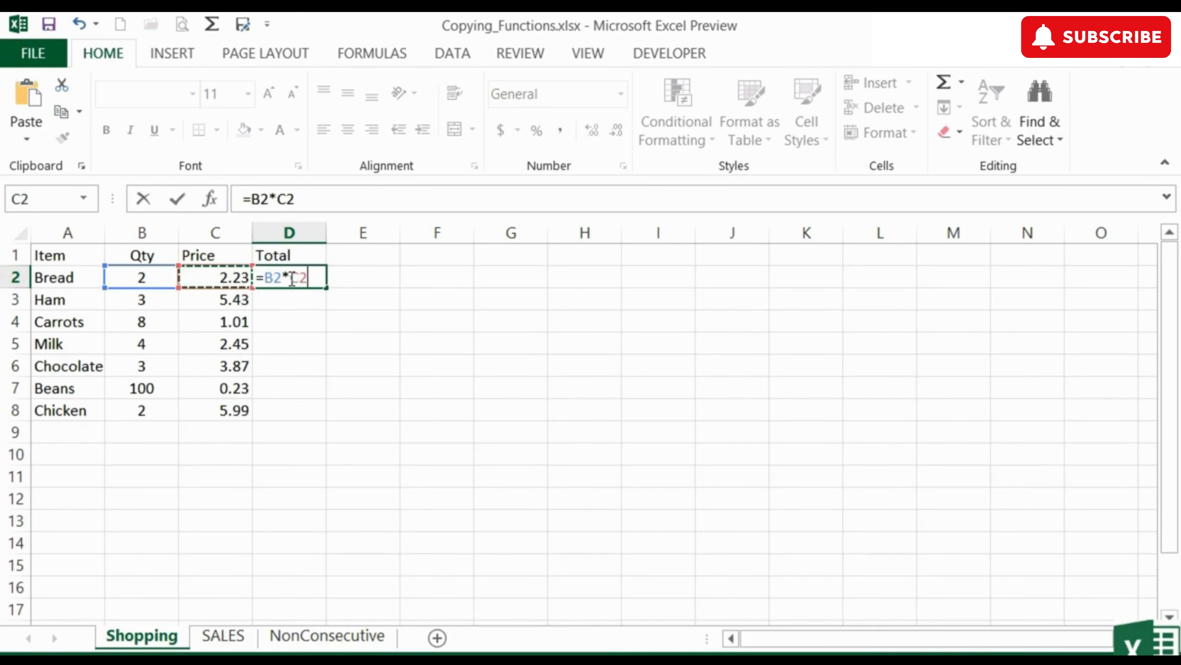
key(Return)
click(290, 277)
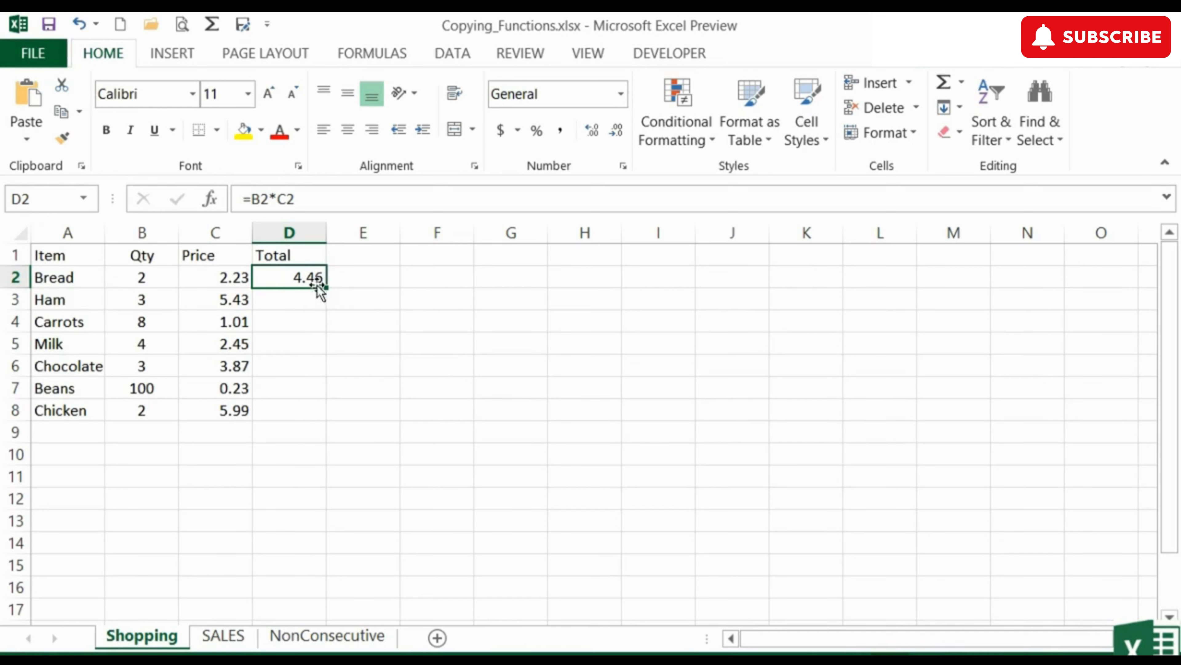
- Examine the Bread total formula in D2 and the cells it references, leaving the cell without editing it
double_click(314, 276)
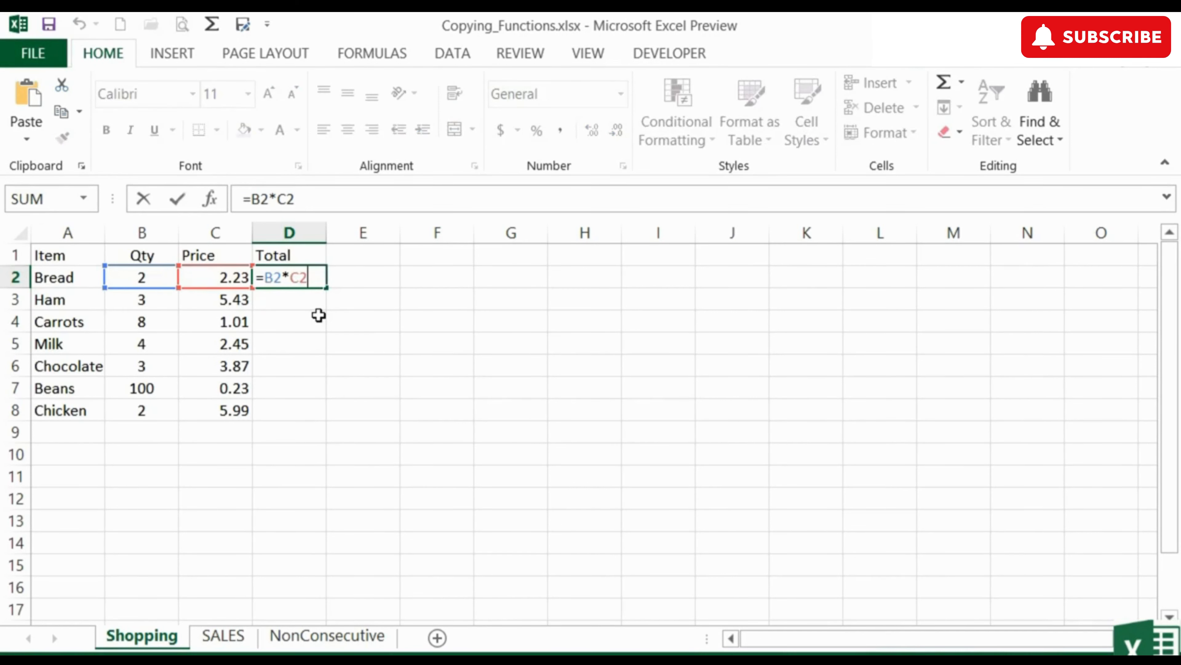
key(Escape)
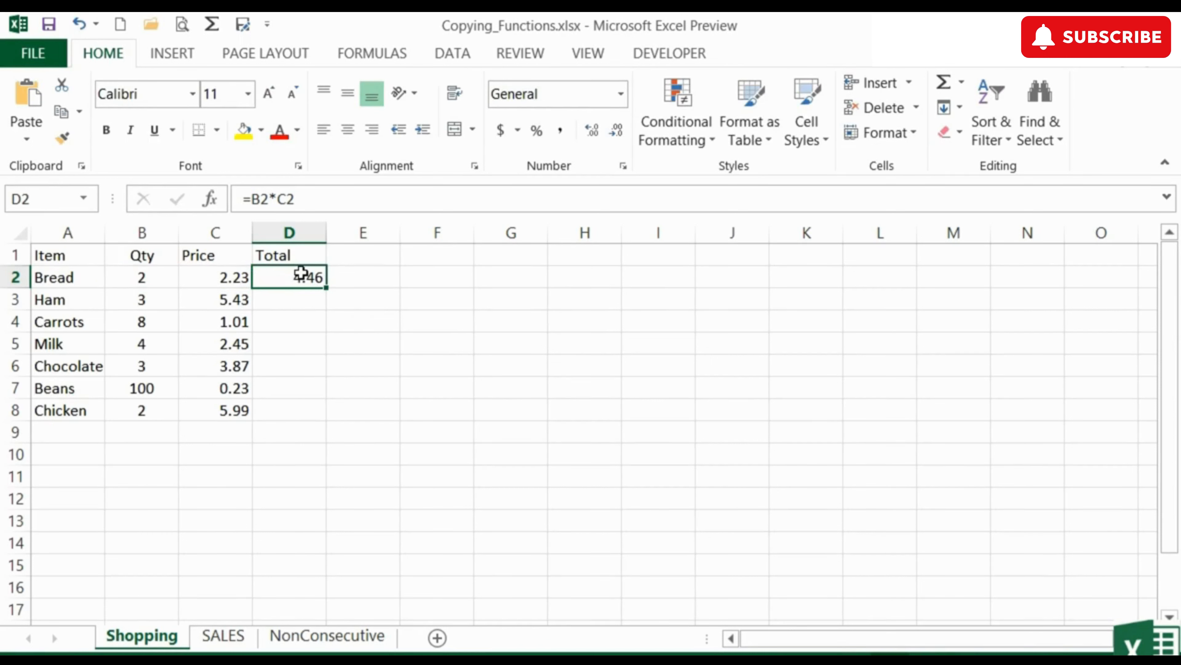
double_click(308, 275)
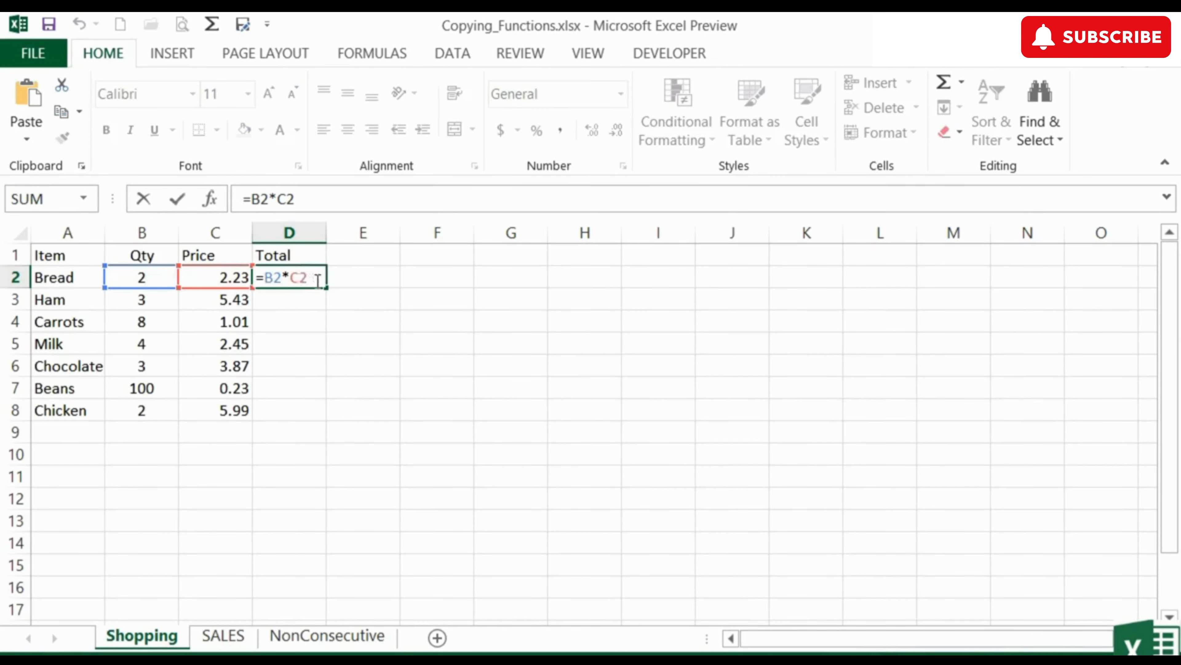
drag(318, 282, 258, 281)
key(Escape)
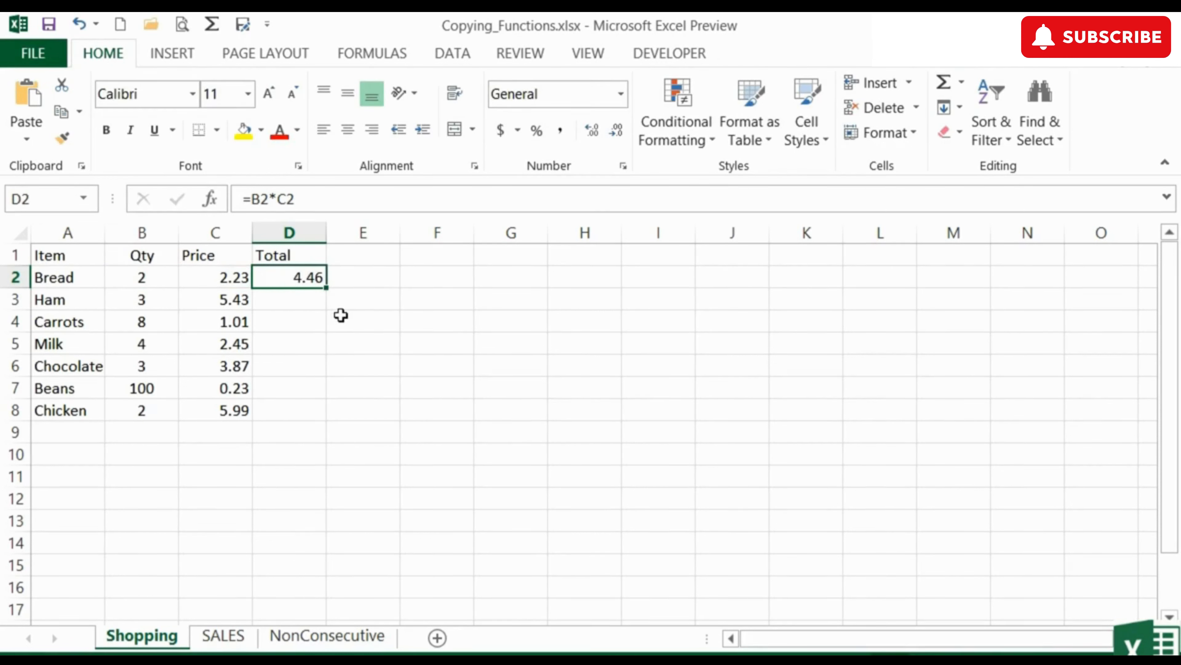
- Copy the Bread total formula from D2 into D3 for Ham
key(ctrl+c)
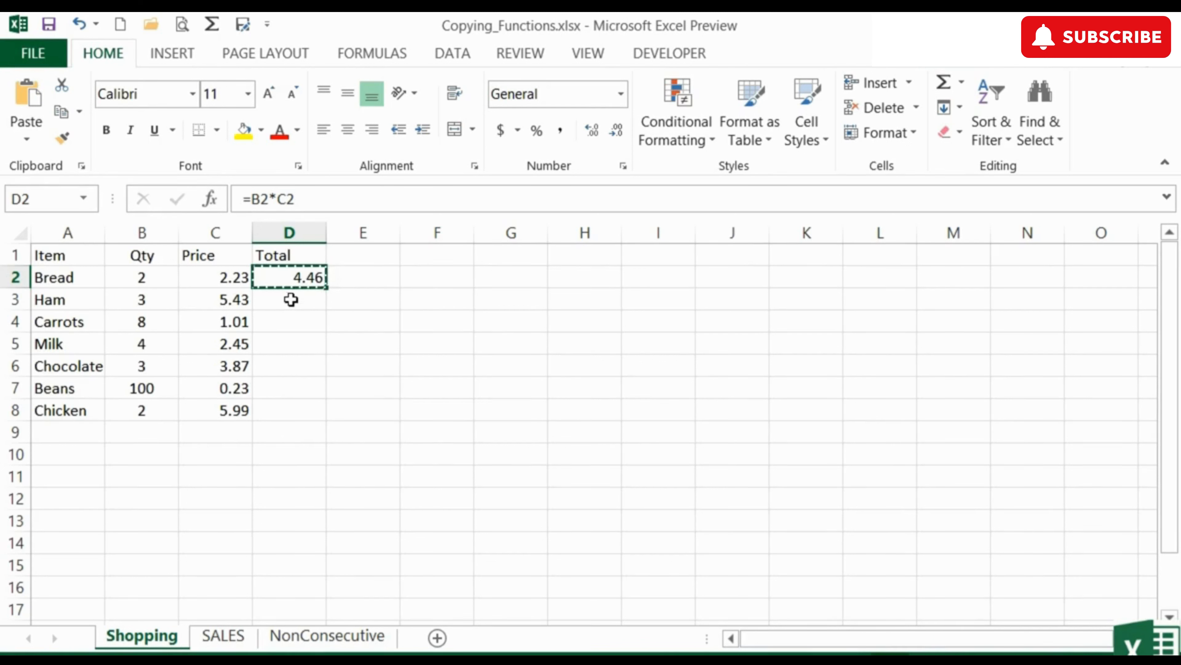
click(291, 299)
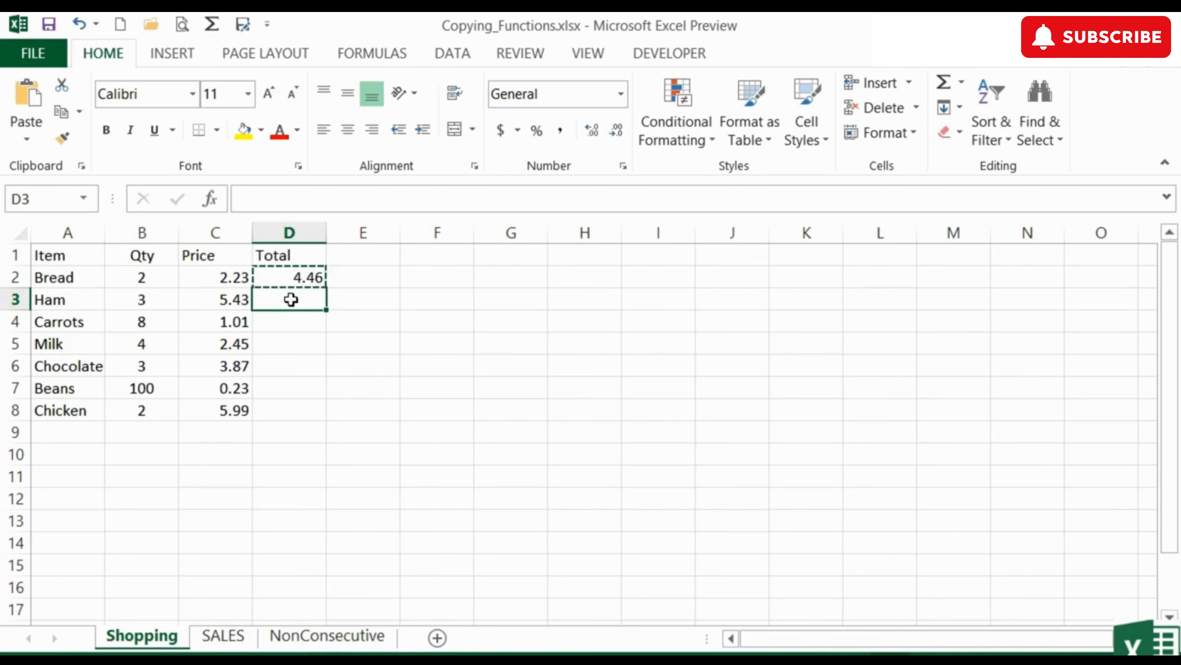
key(Return)
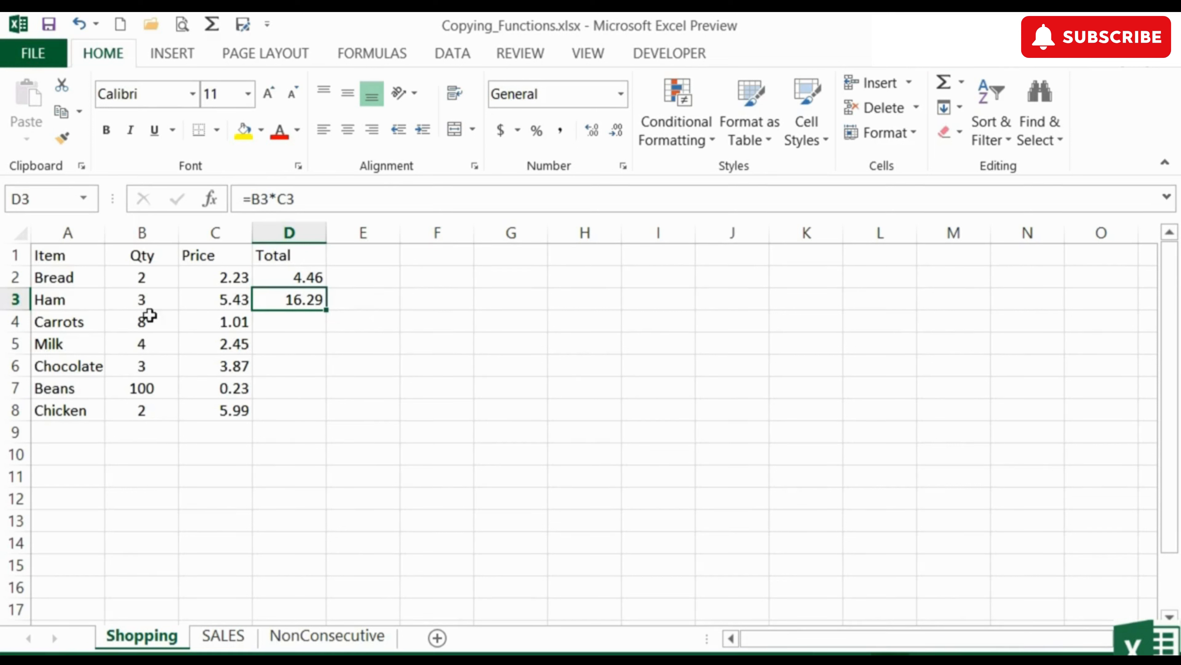
- Compare the cell references in the Ham total formula in D3 with those in the Bread total in D2
double_click(311, 301)
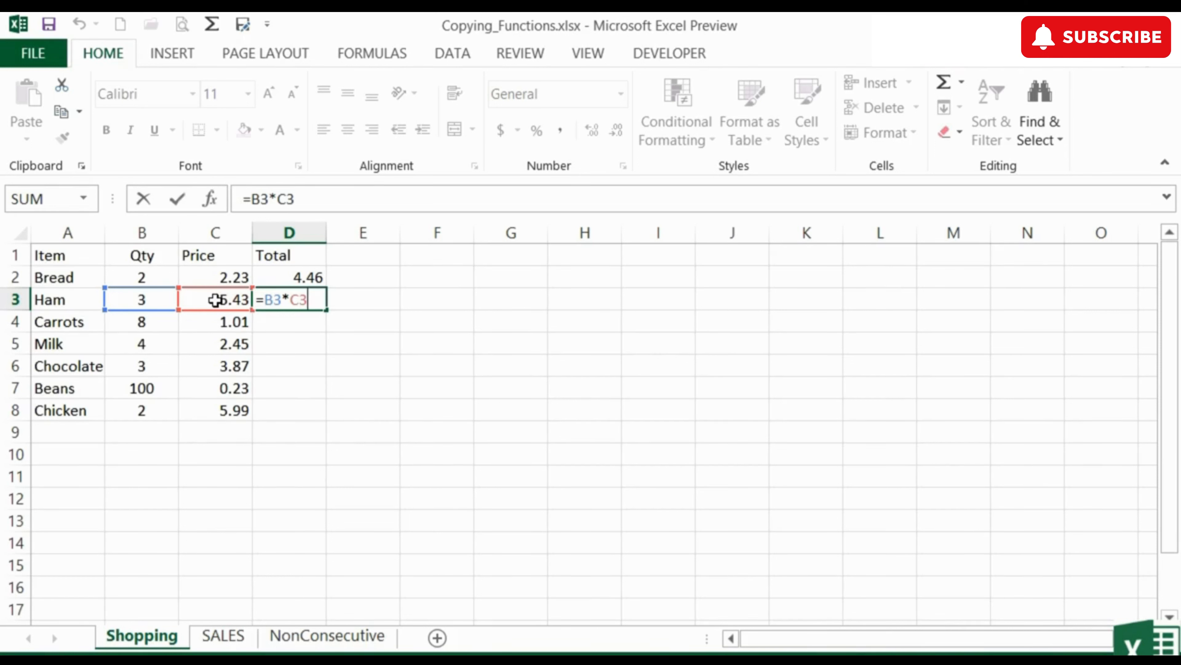
key(Return)
double_click(316, 278)
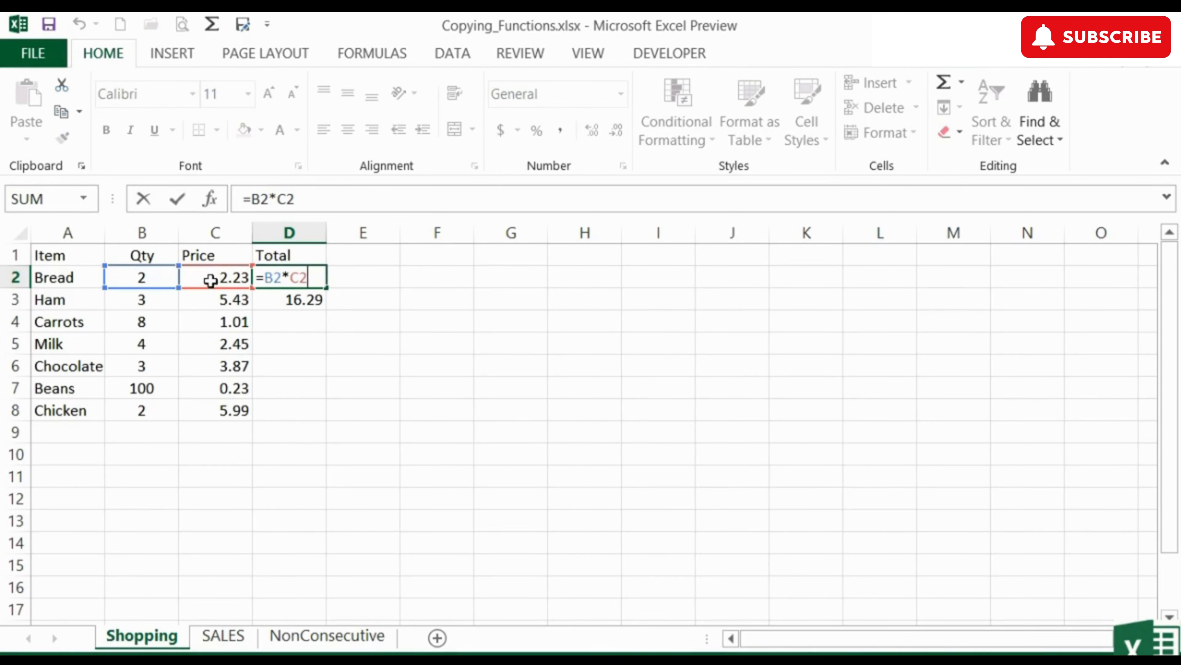
key(Return)
double_click(305, 301)
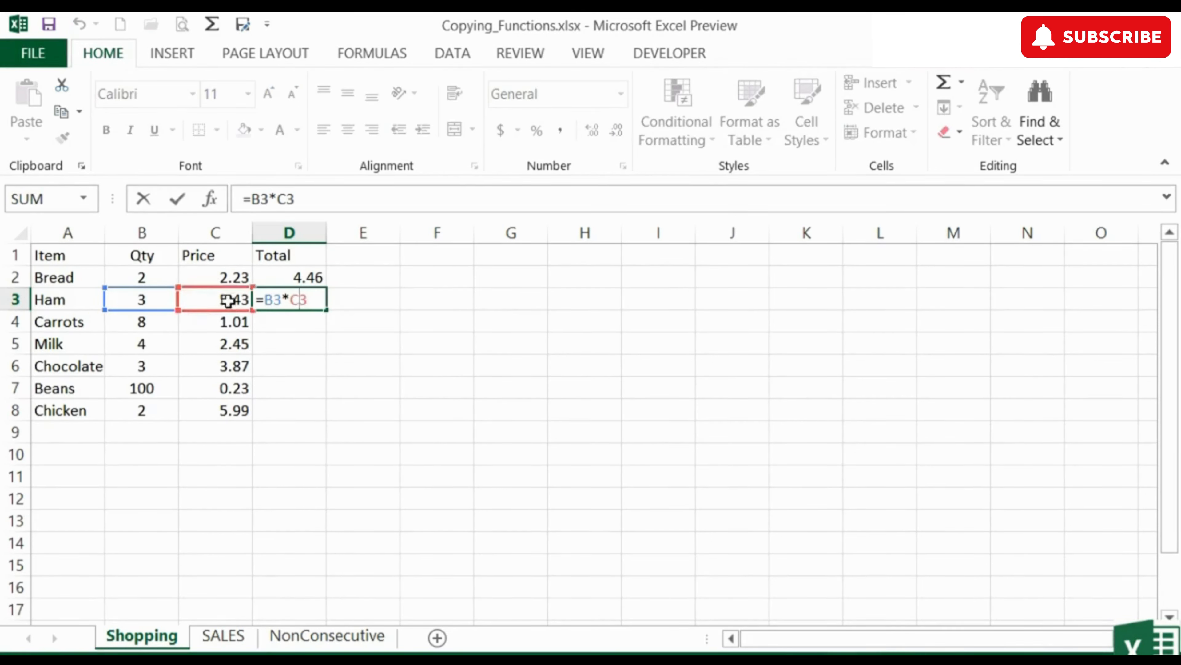
key(Return)
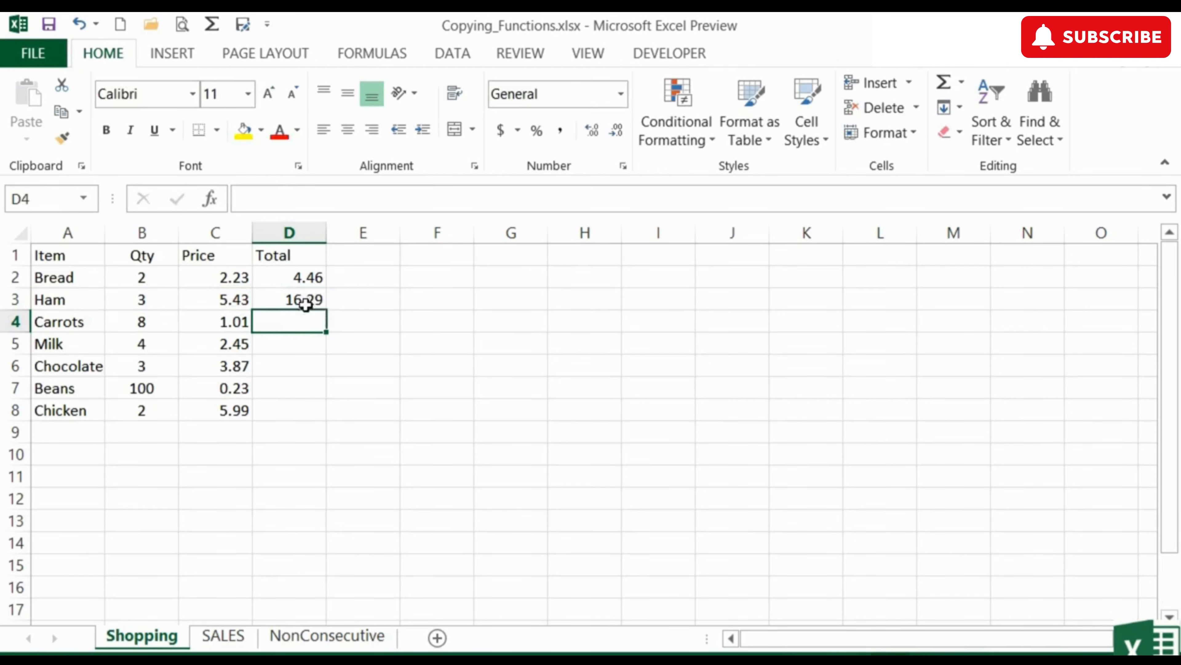
- Copy the Ham total formula from D3 into the distant empty cell M6
click(305, 302)
key(ctrl+c)
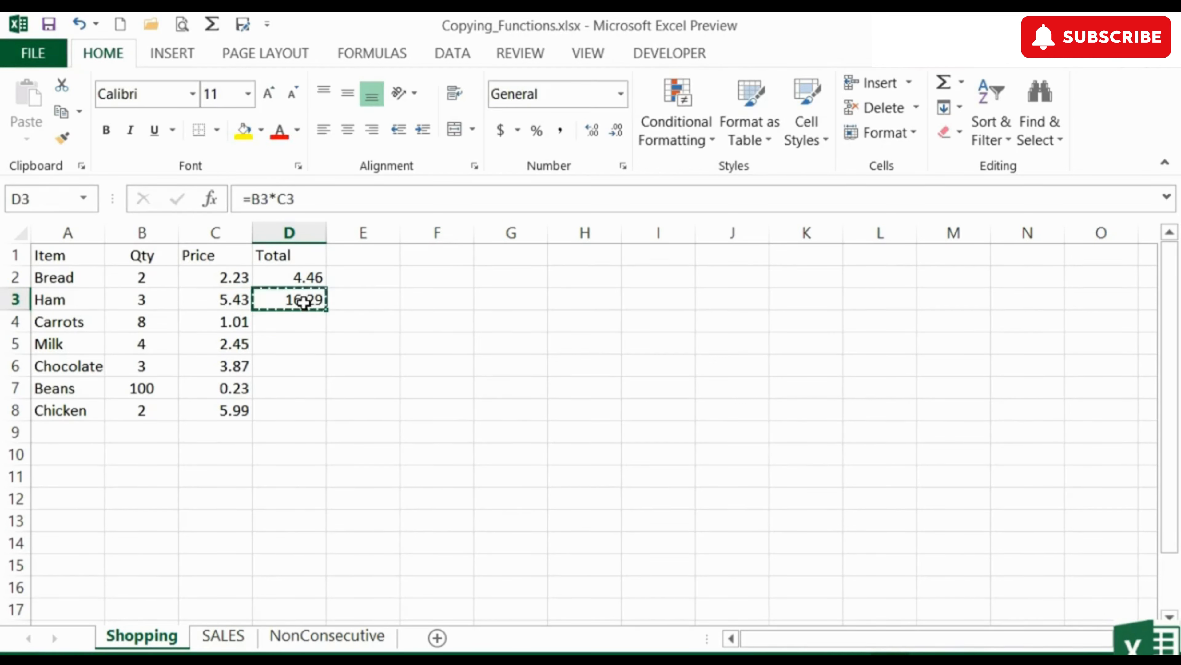
click(973, 367)
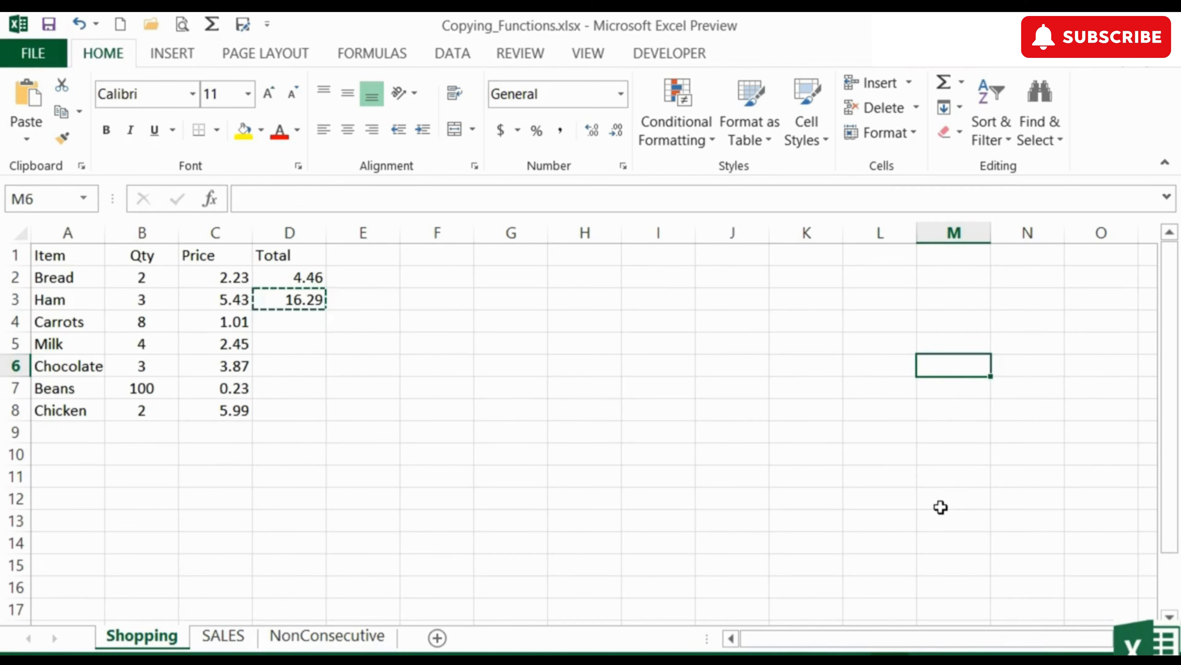
key(ctrl+v)
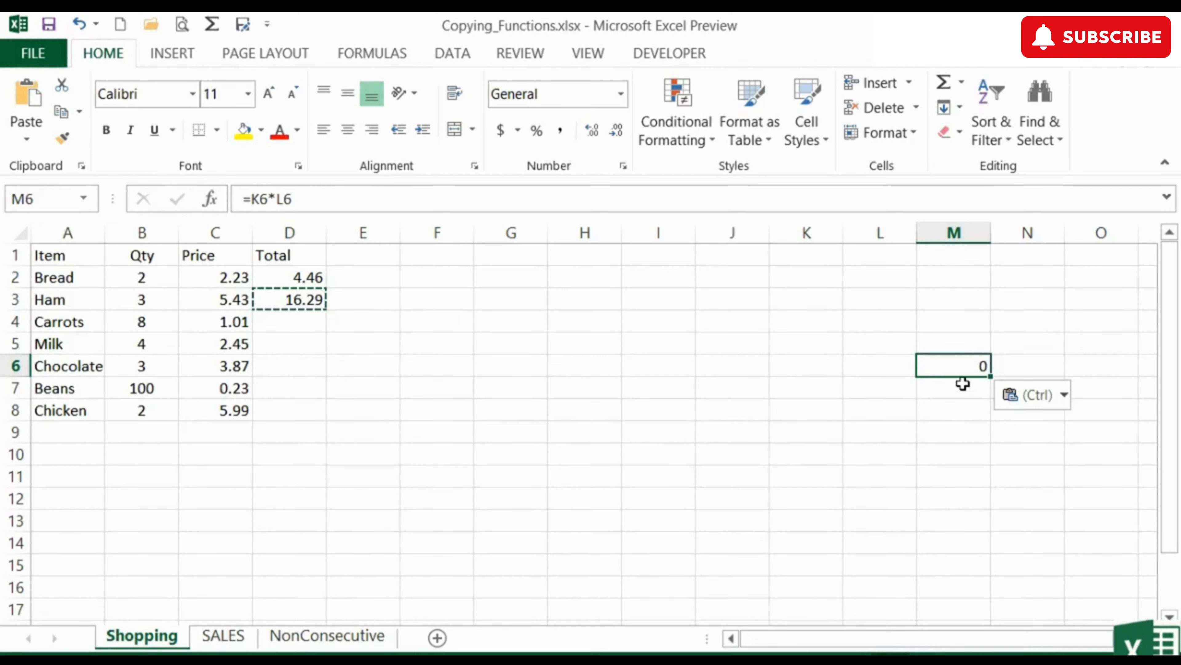
- Check which cells the pasted formula in M6 references, and clear that cell
double_click(969, 368)
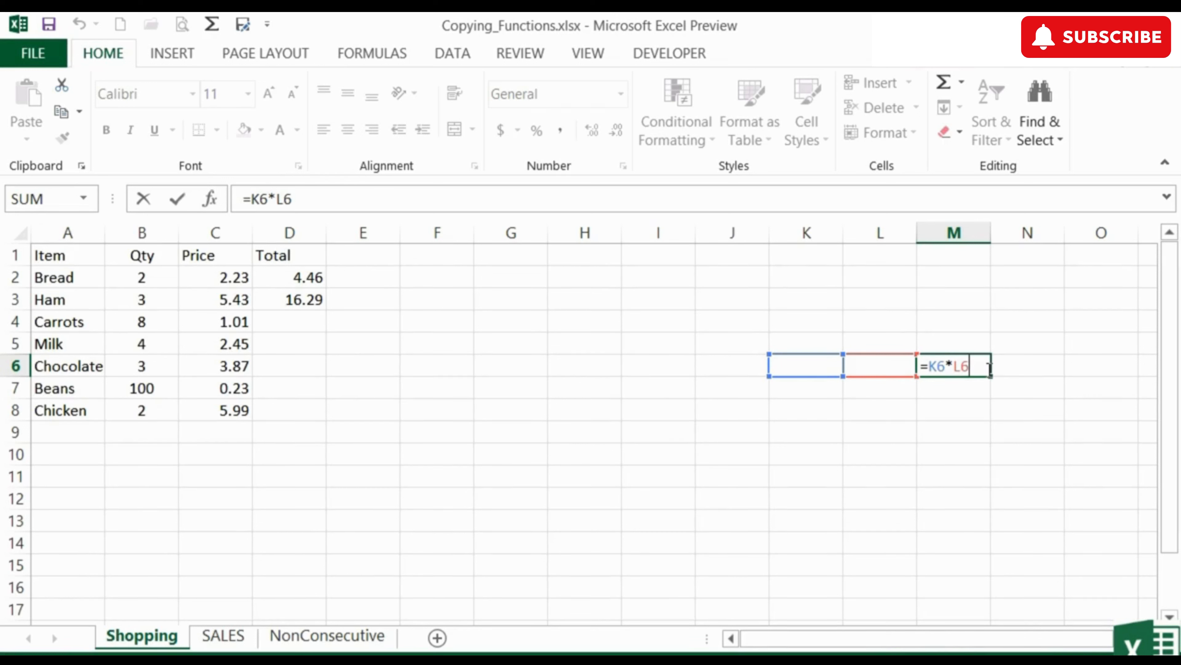
key(ctrl+Return)
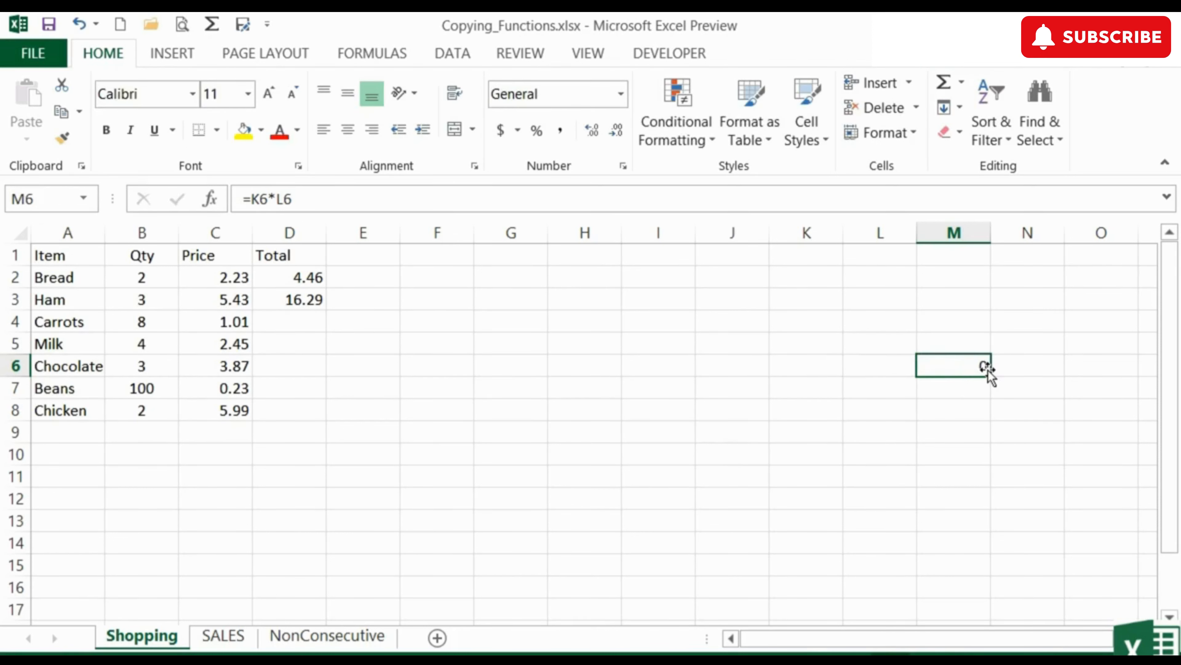
key(Delete)
key(Return)
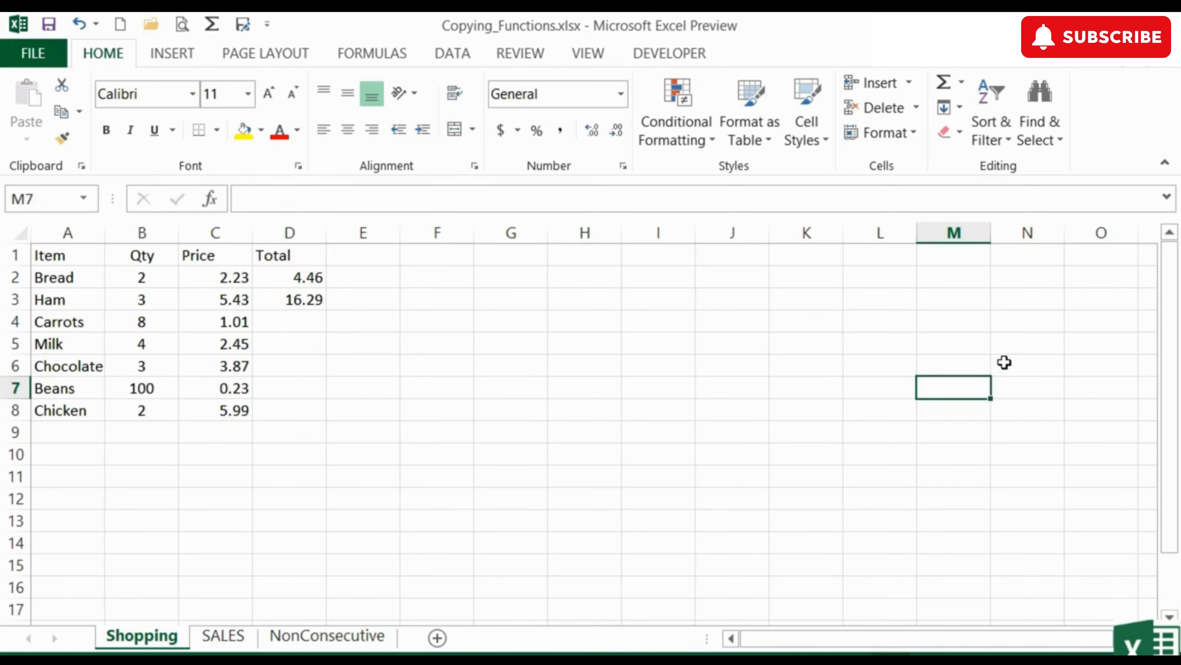
- Copy the Ham total formula from D3 into D4:D8 for the remaining items
click(302, 305)
click(306, 279)
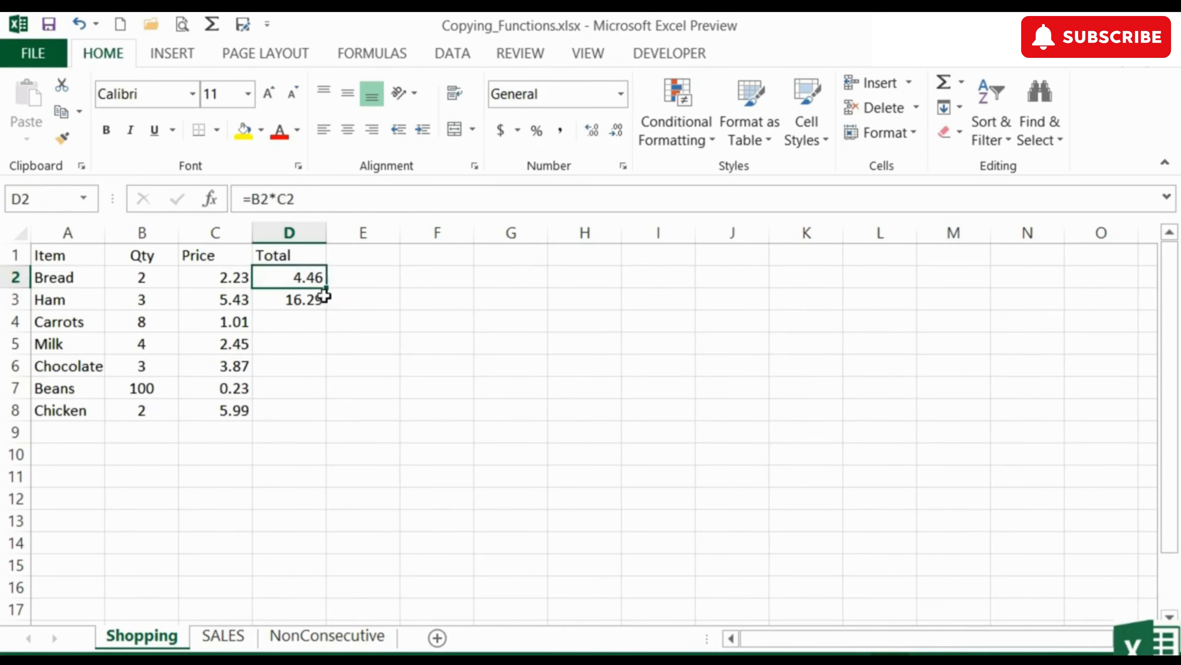
click(307, 300)
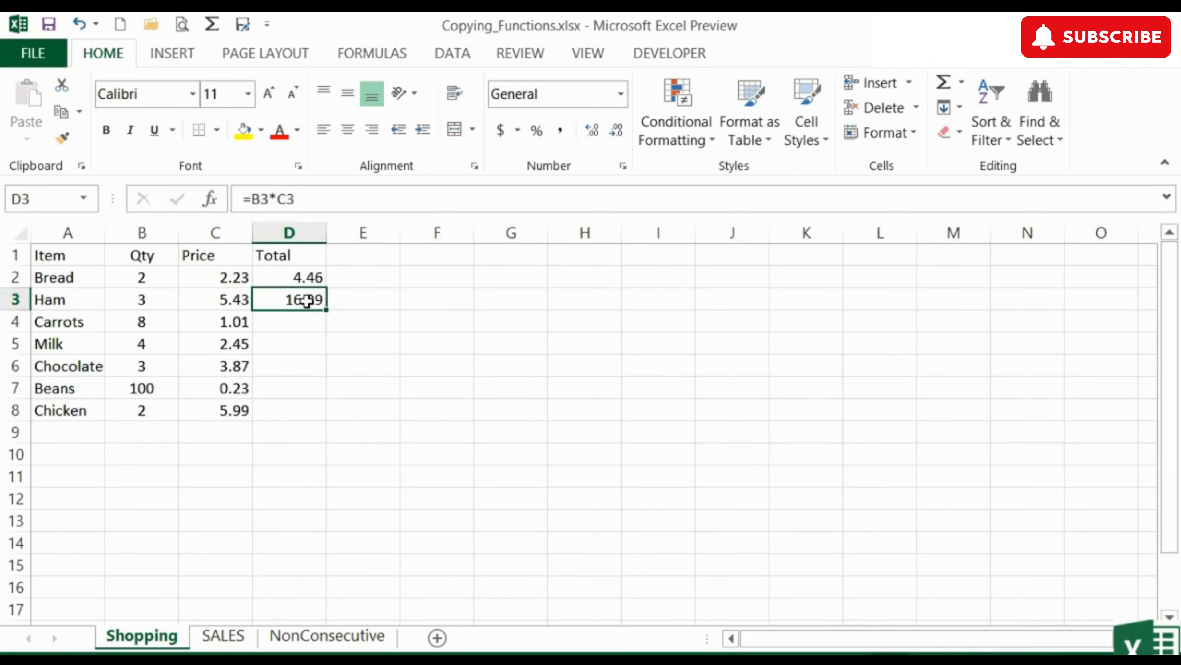
drag(296, 320, 291, 410)
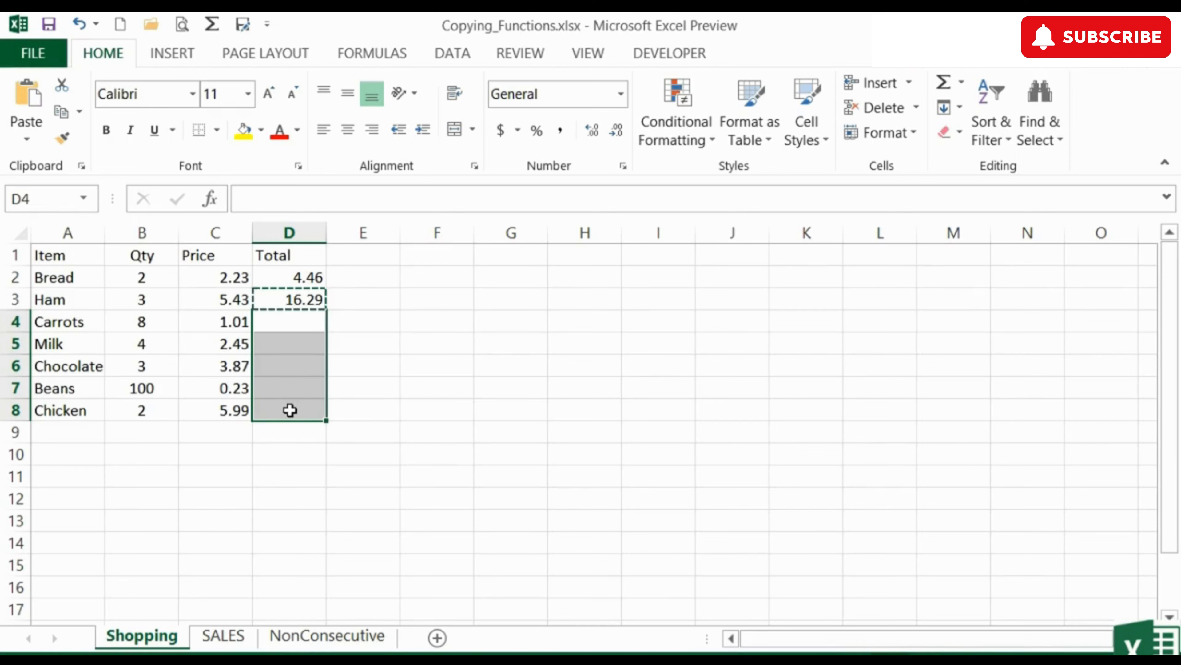
key(Return)
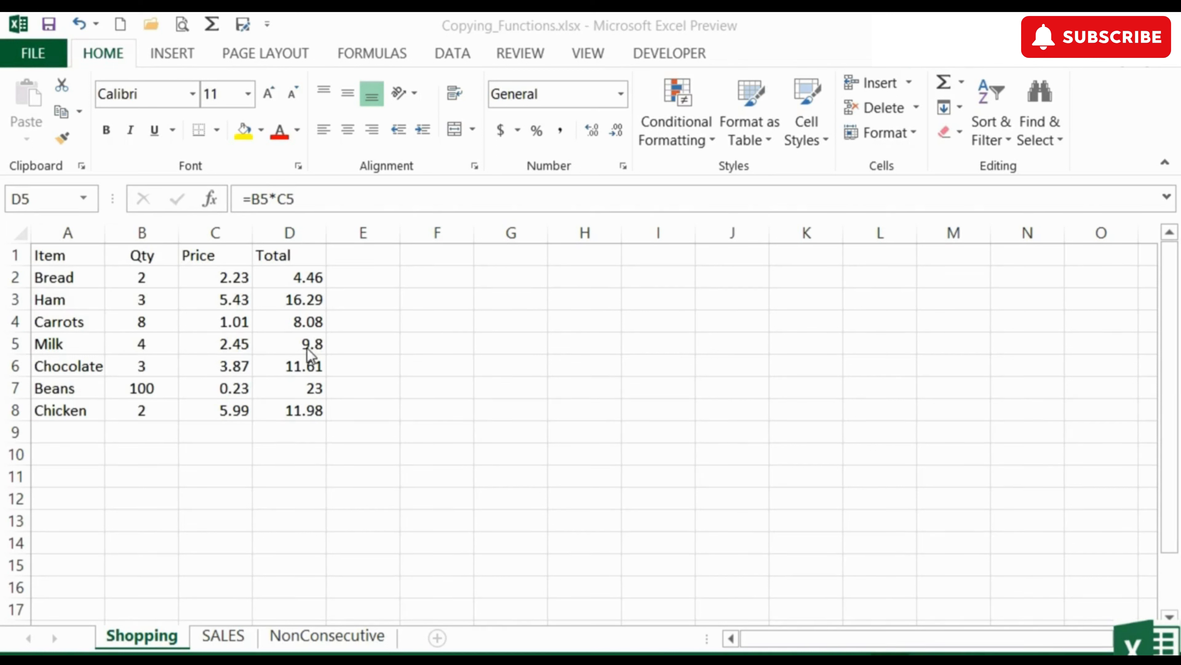
- Examine the cell references in the Milk total formula in D5
click(320, 346)
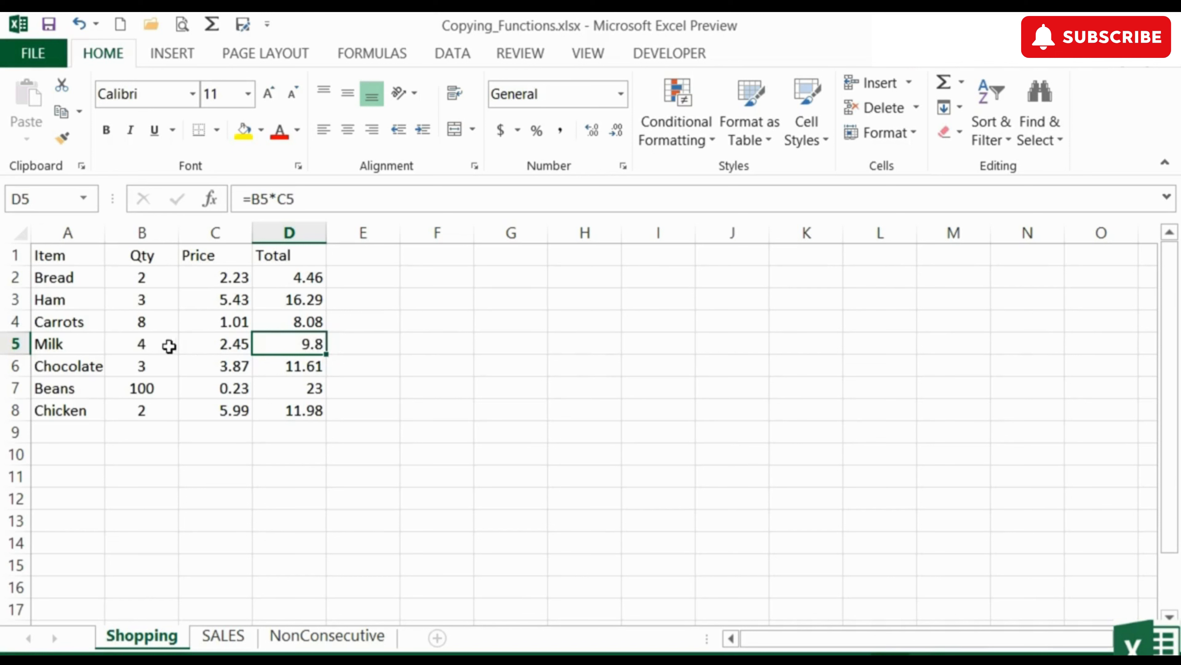
double_click(308, 346)
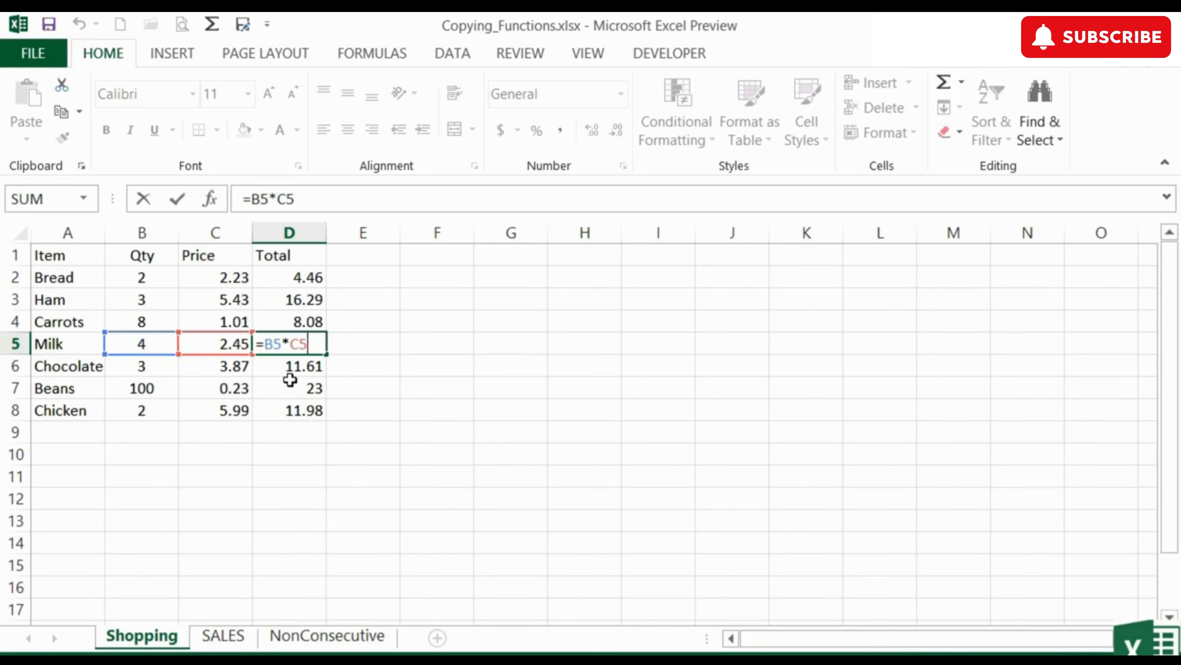
key(Left)
- On the SALES sheet, total the Shop 1 sales in B9 with a SUM of B2:B8
click(224, 635)
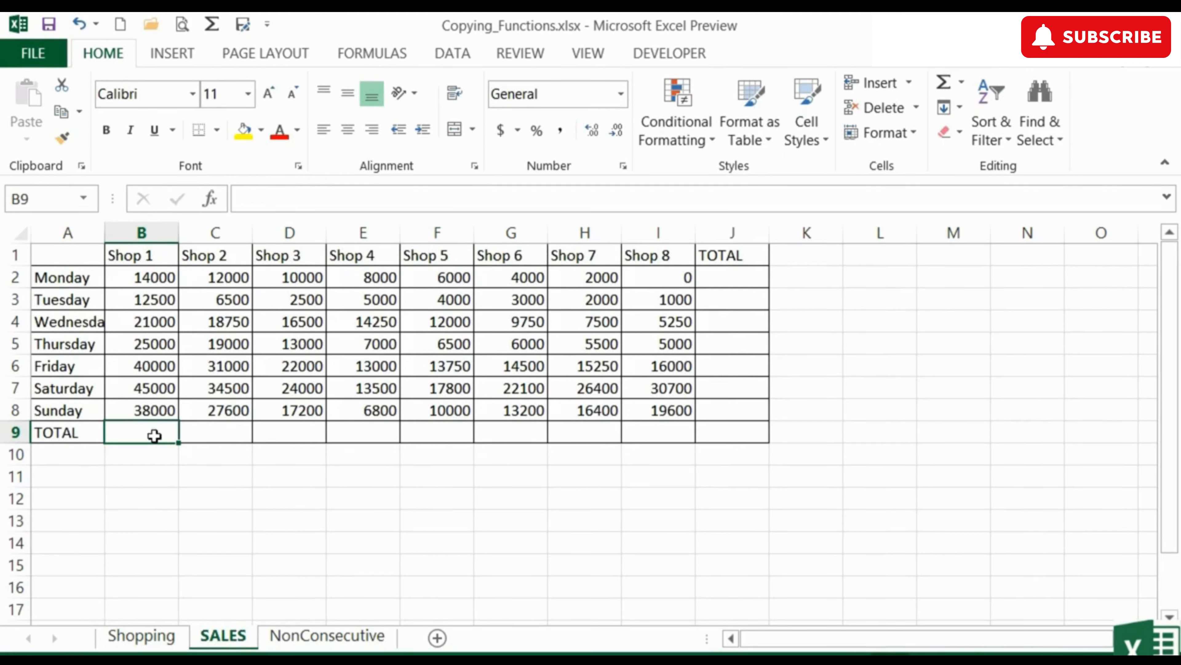
text(=sum()
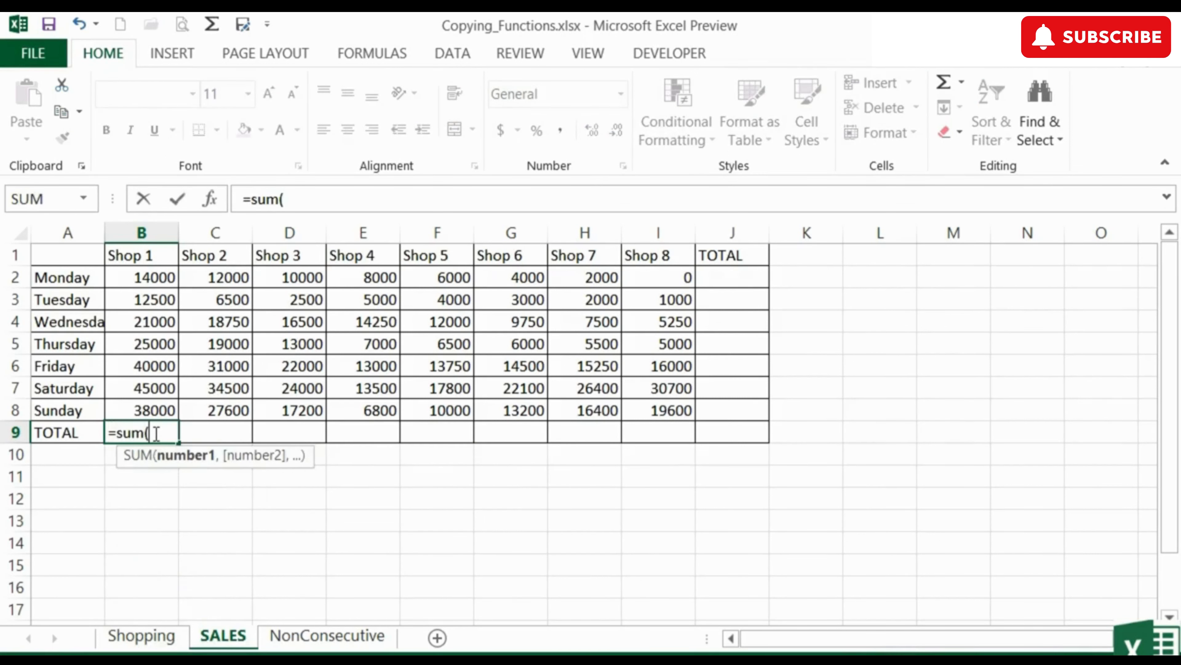
drag(157, 276, 145, 401)
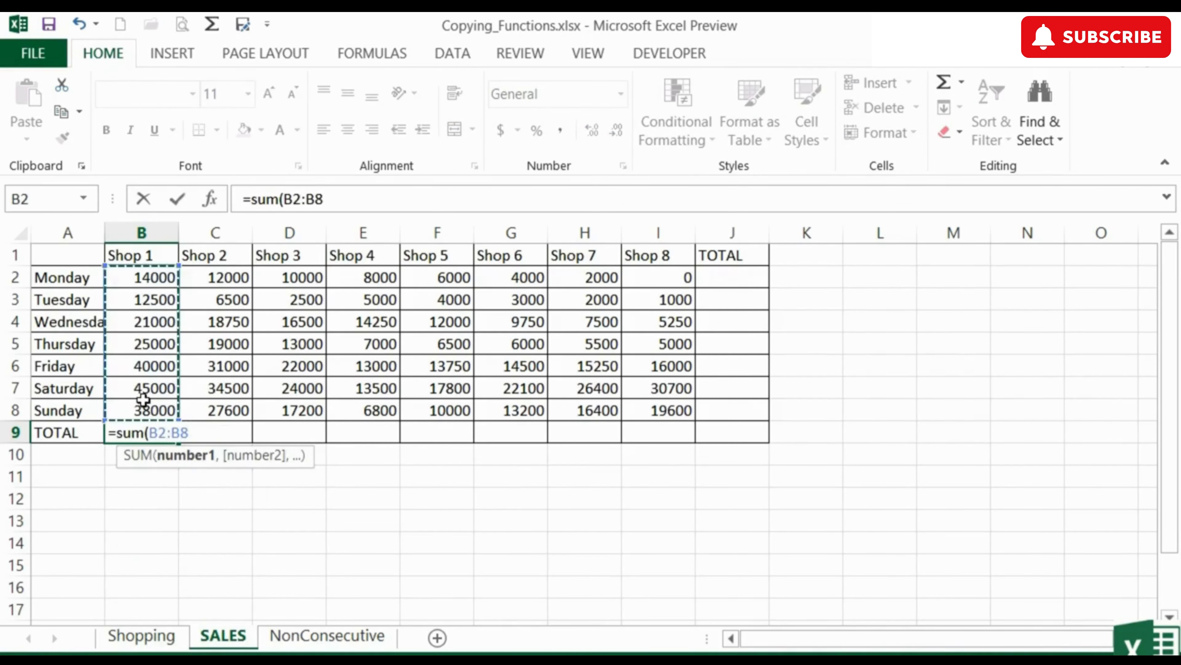
key(Return)
- Fill the Shop 1 total formula from B9 across to I9 for Shops 2 to 8
key(Up)
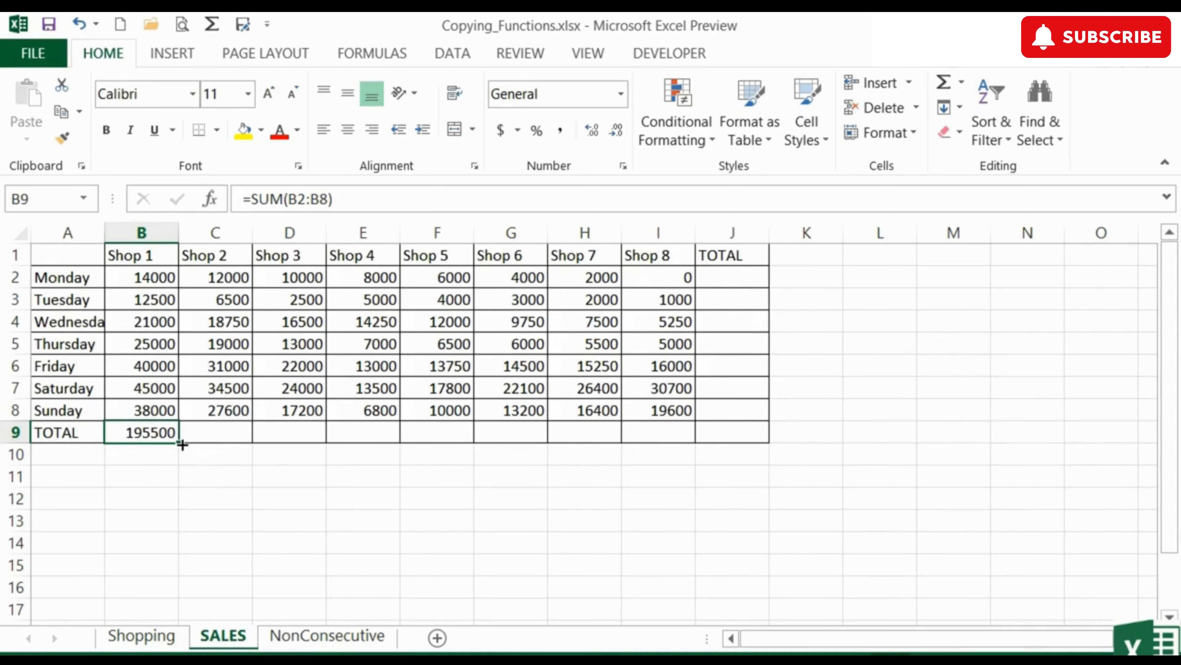
drag(336, 475, 673, 426)
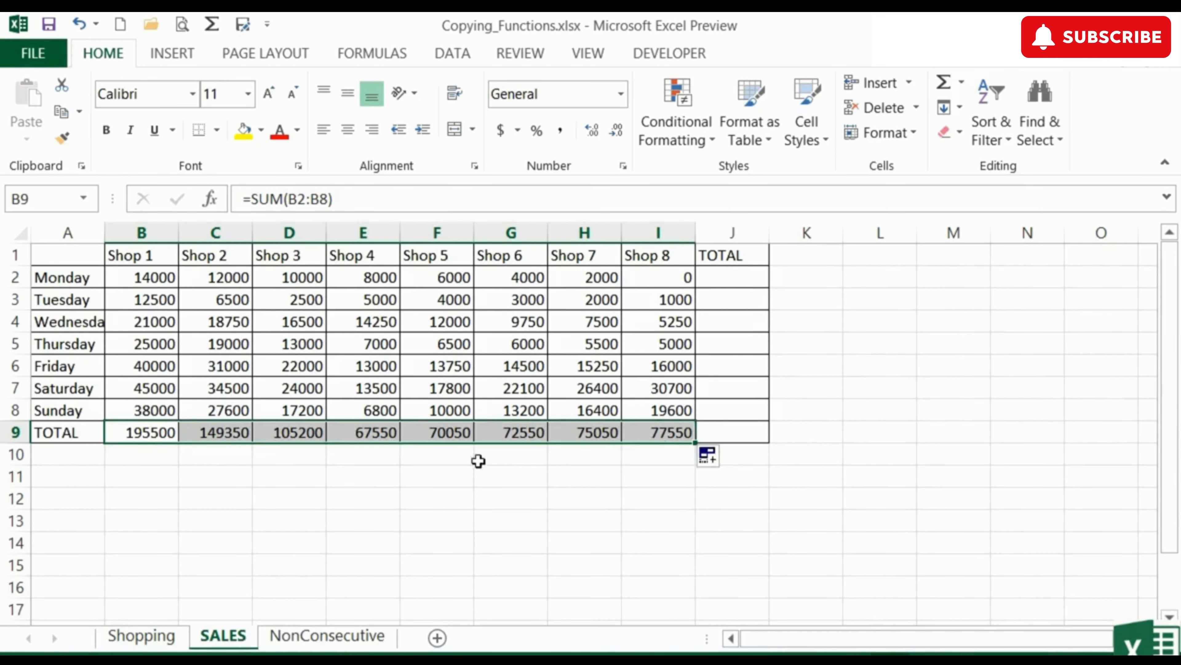
- Examine the range summed by the Shop 4 total formula in E9
click(371, 435)
double_click(375, 435)
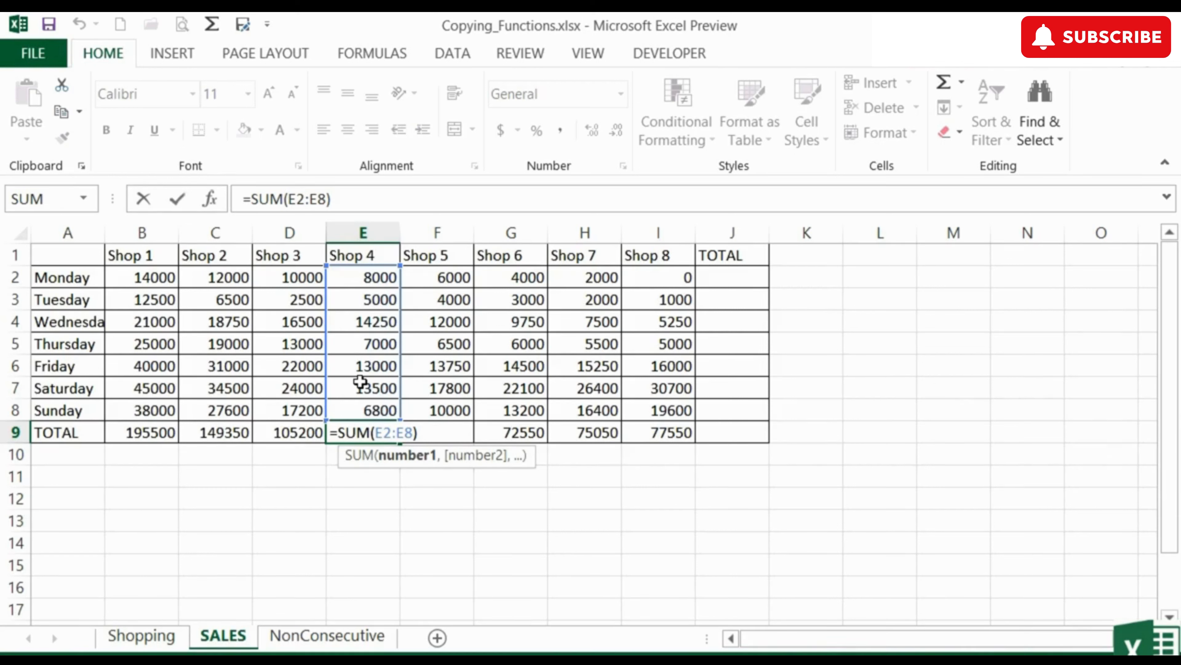
key(Return)
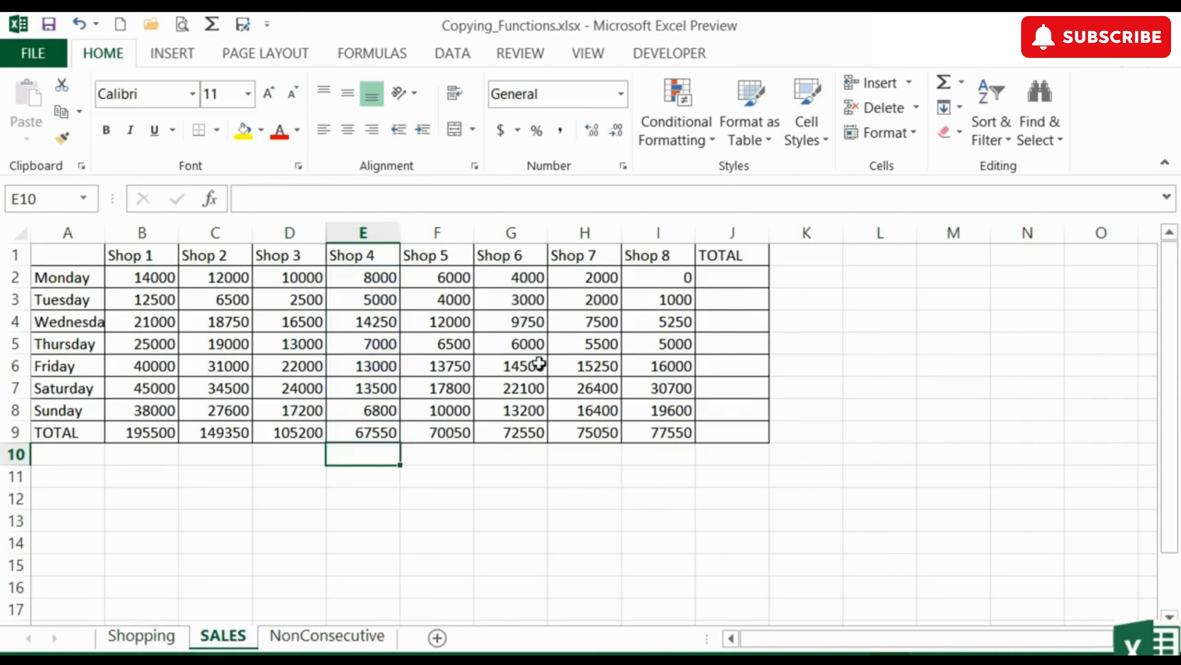
- Total Monday's sales in J2 with a SUM of B2:I2 and fill the formula down to Sunday in J8
click(742, 279)
text(=sum()
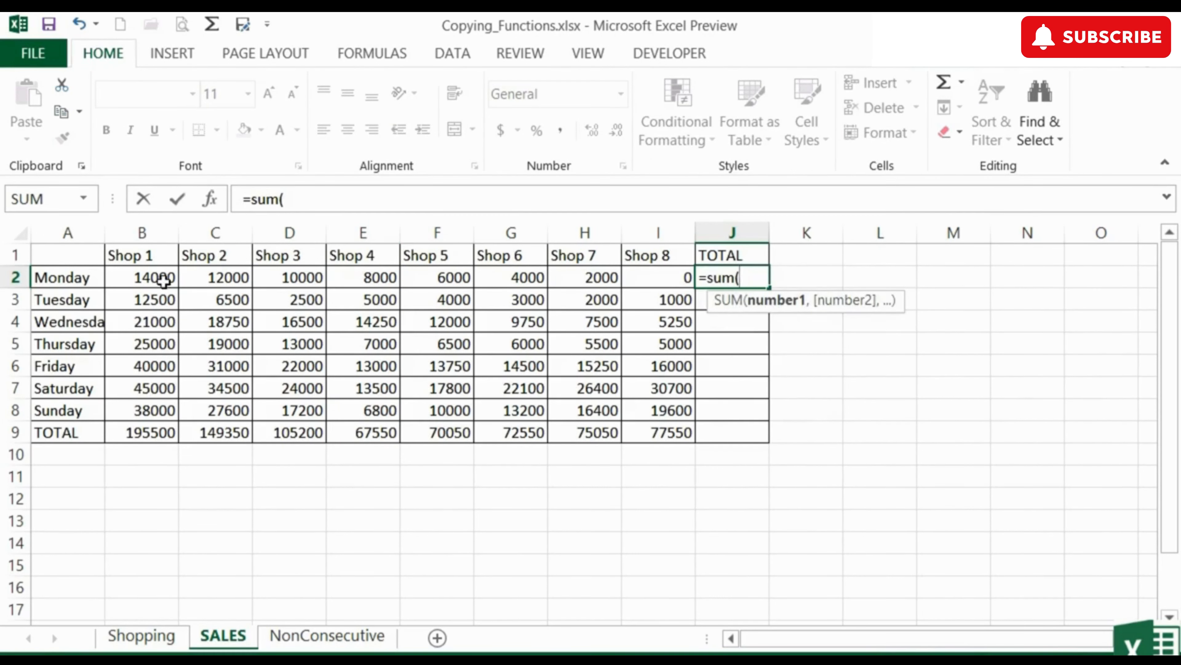
drag(164, 277, 635, 280)
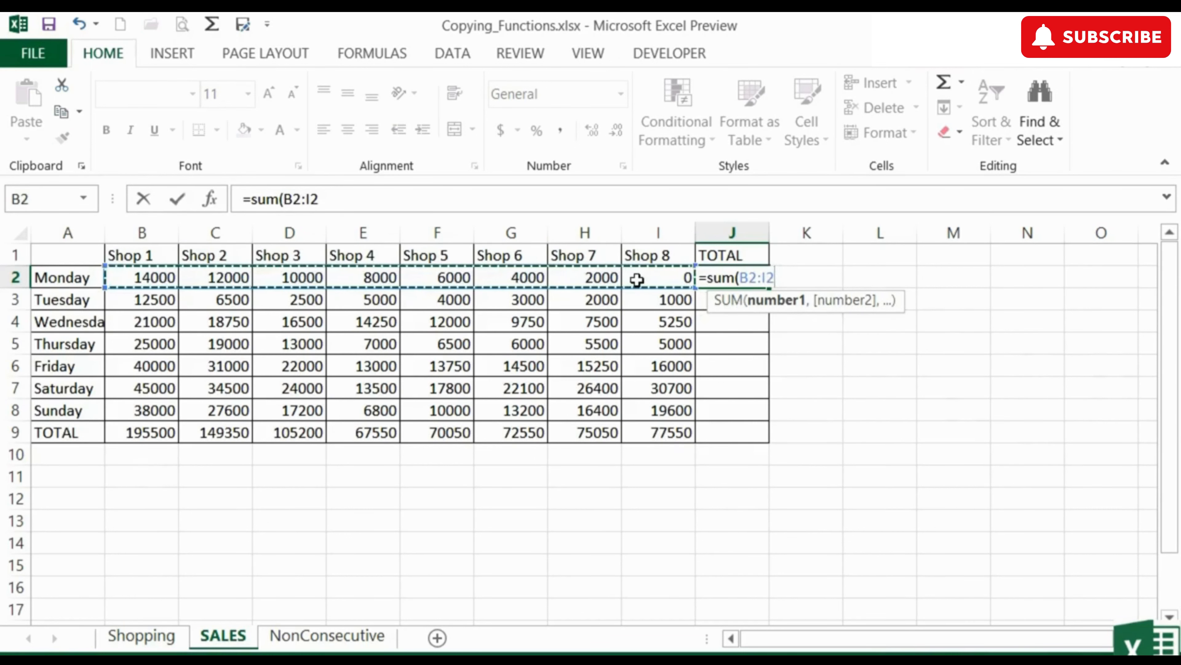
key(Return)
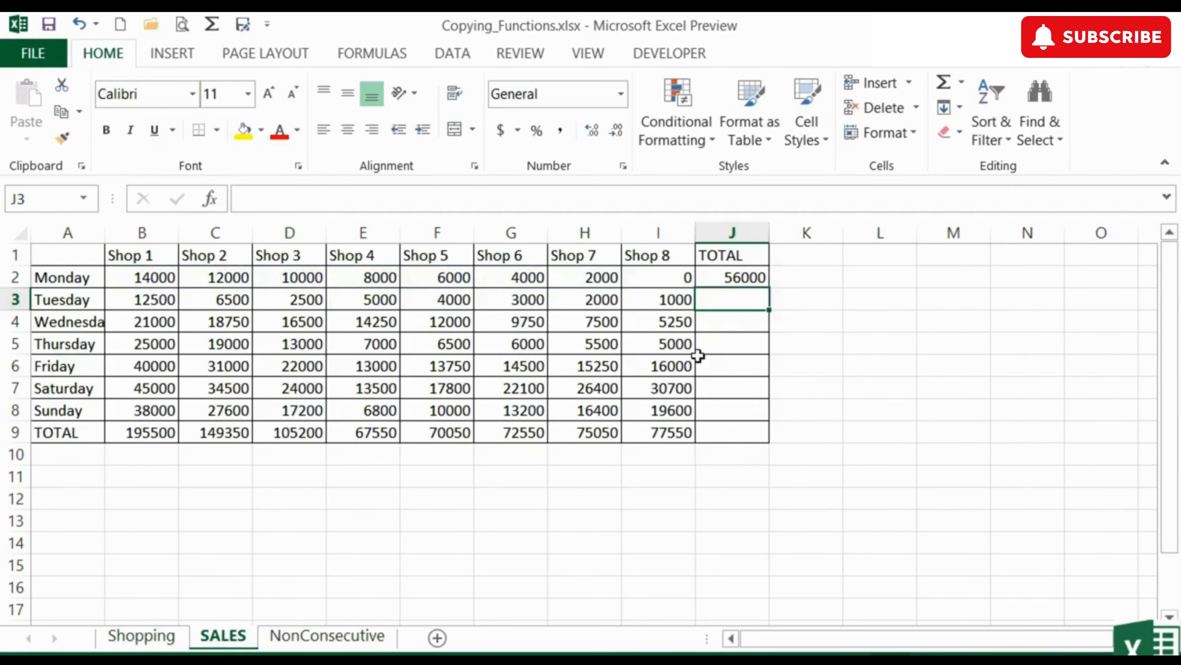
click(762, 277)
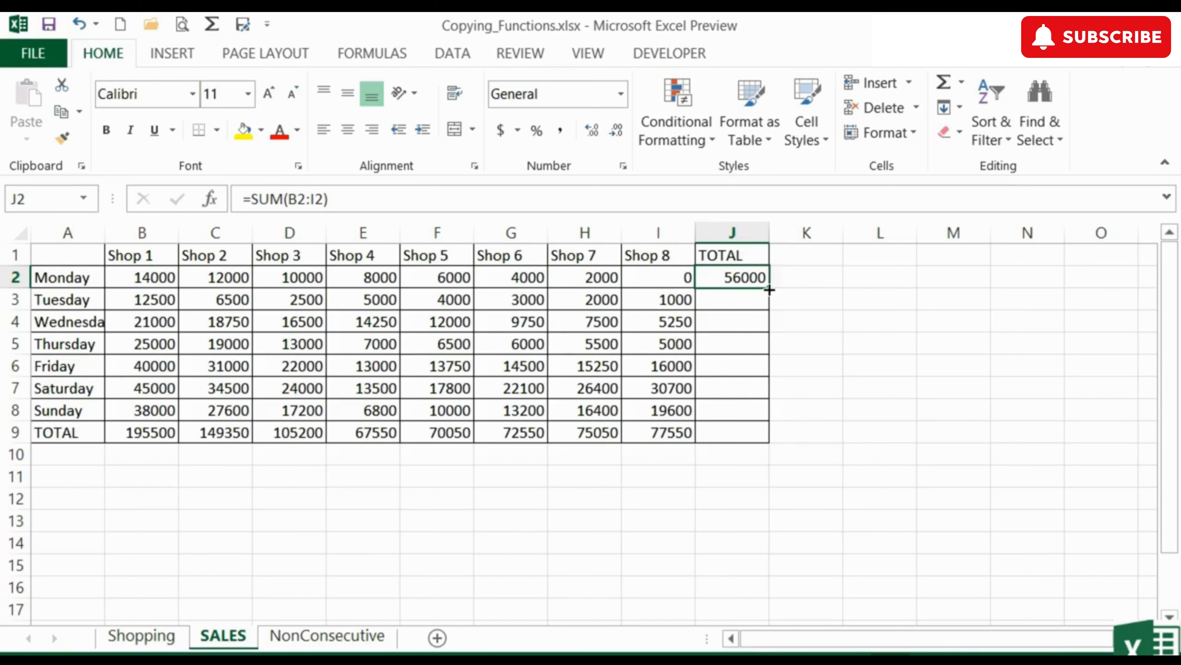
double_click(770, 289)
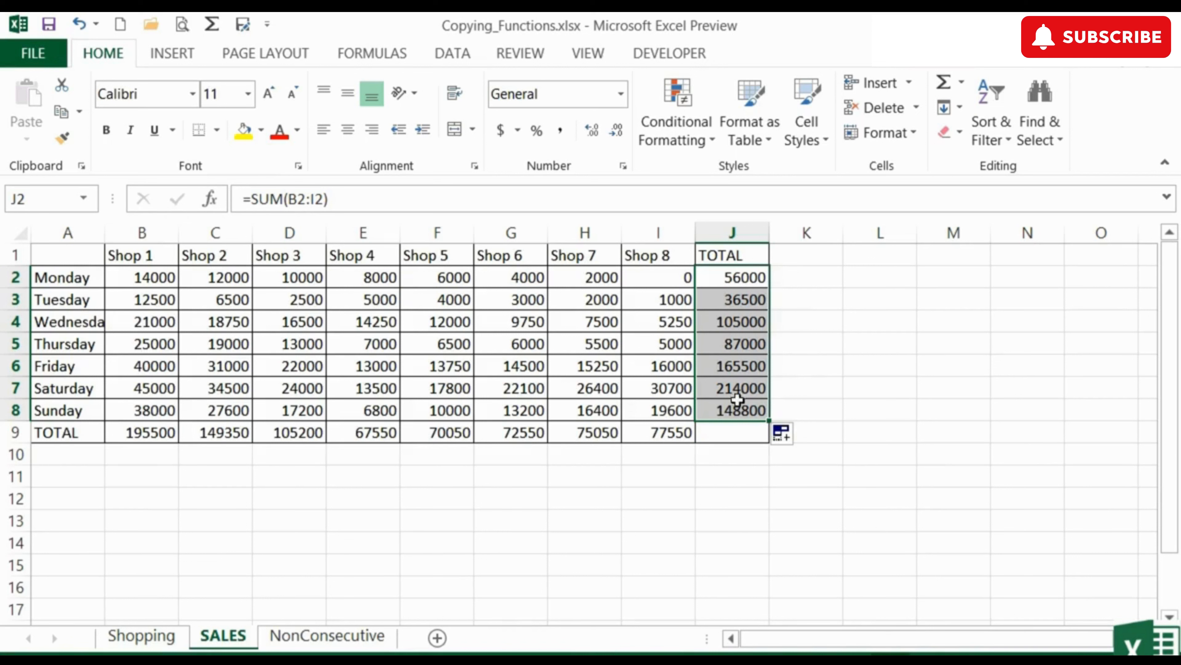
- Examine the range summed by the Saturday total formula in J7
click(752, 391)
double_click(749, 390)
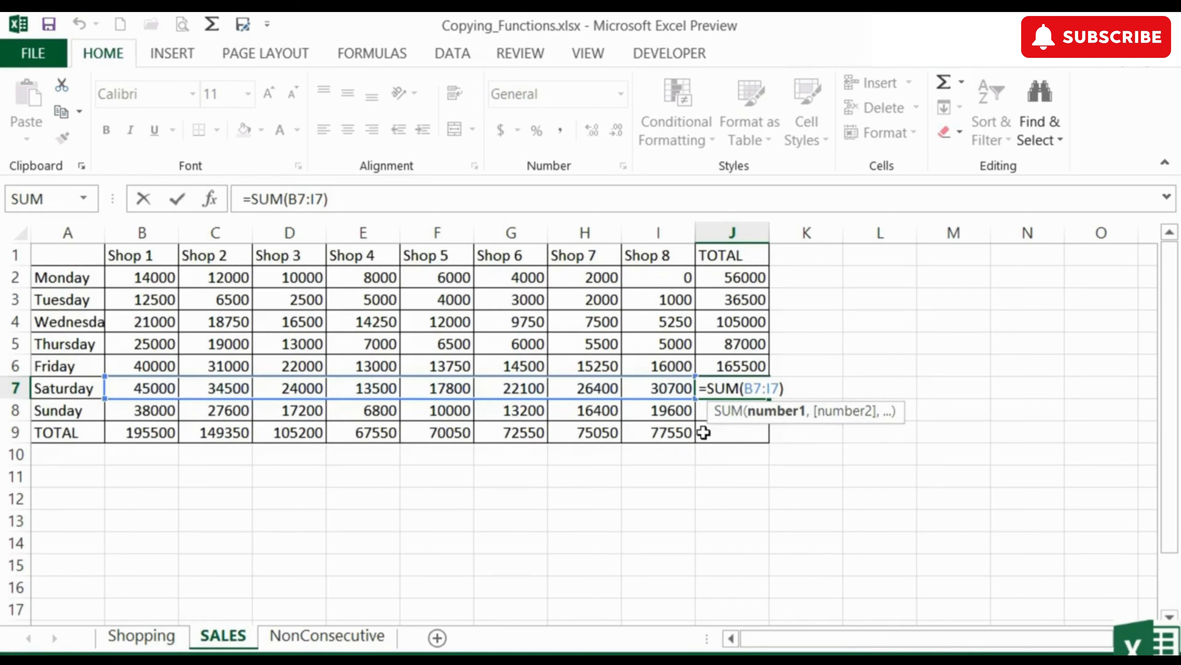
key(Escape)
- Extend the Sunday total formula from J8 down to J9 for the grand total and check its summed range
click(737, 434)
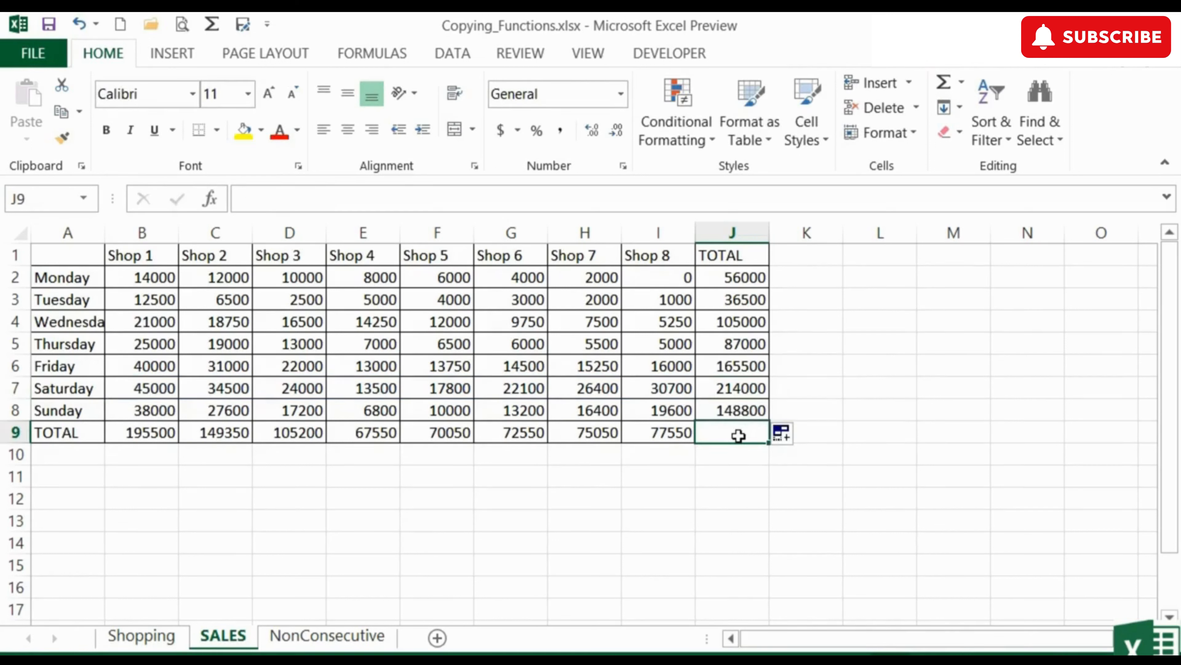
click(667, 432)
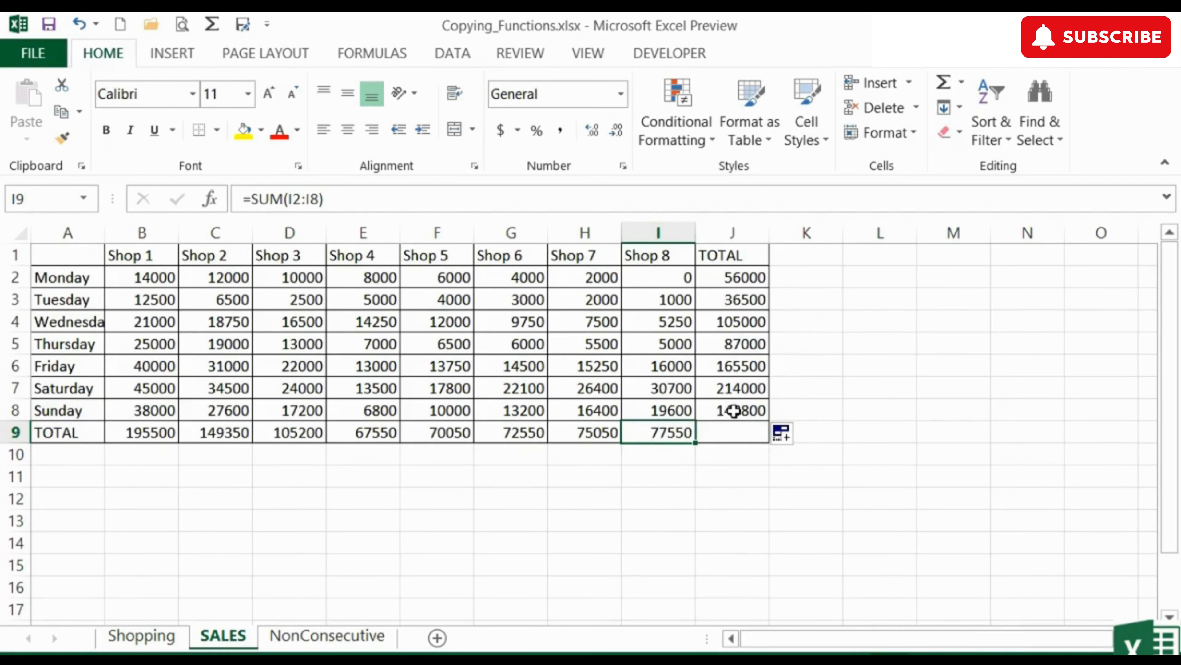
click(734, 410)
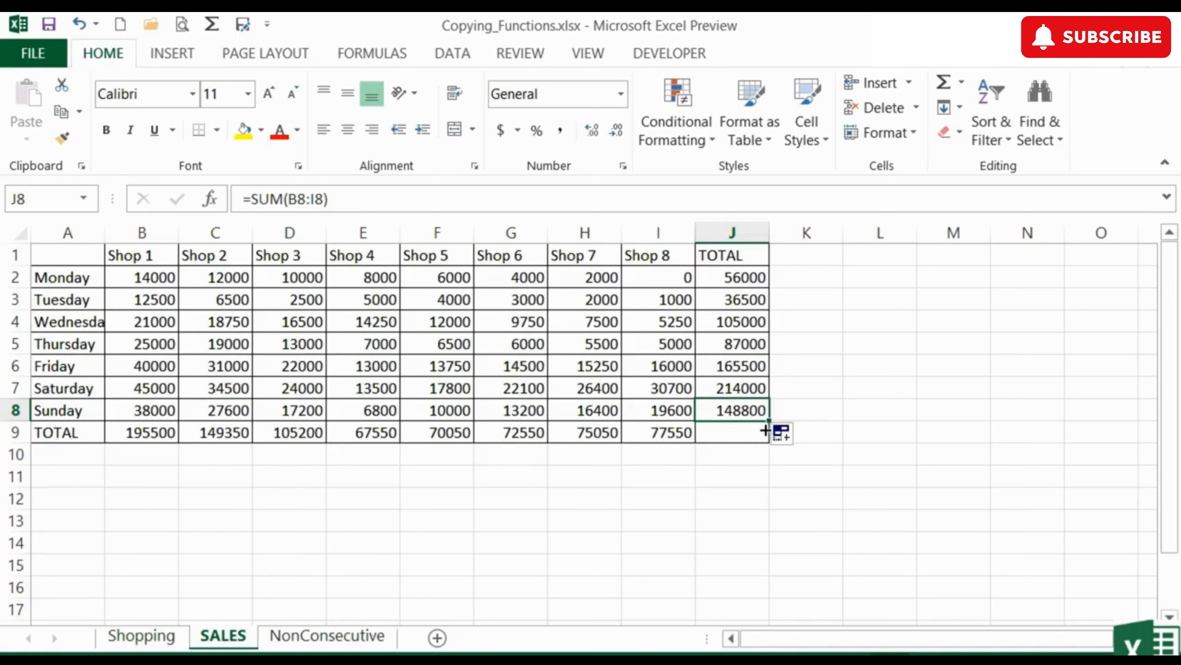
drag(769, 420, 763, 433)
double_click(744, 433)
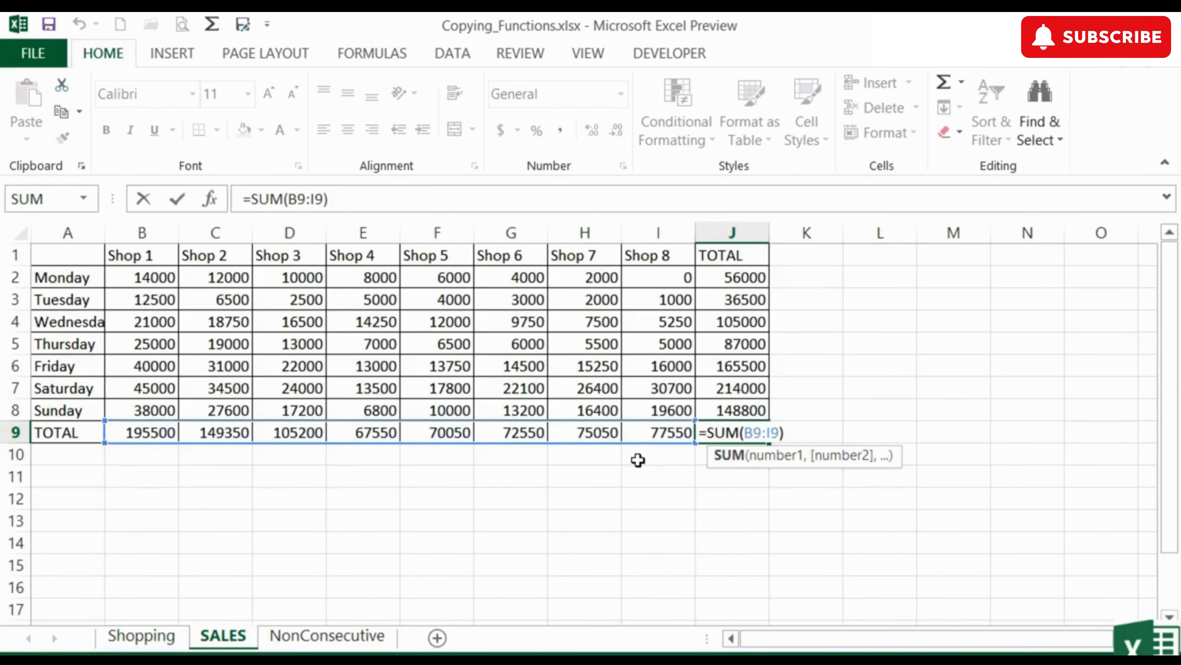
key(Return)
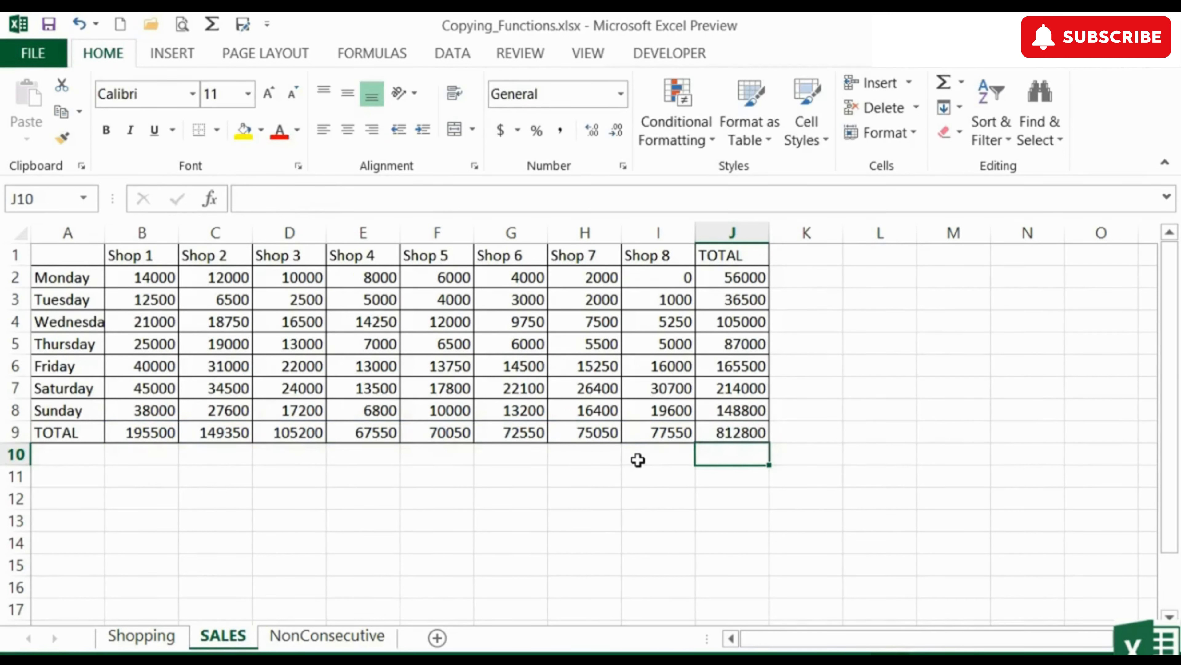
key(Up)
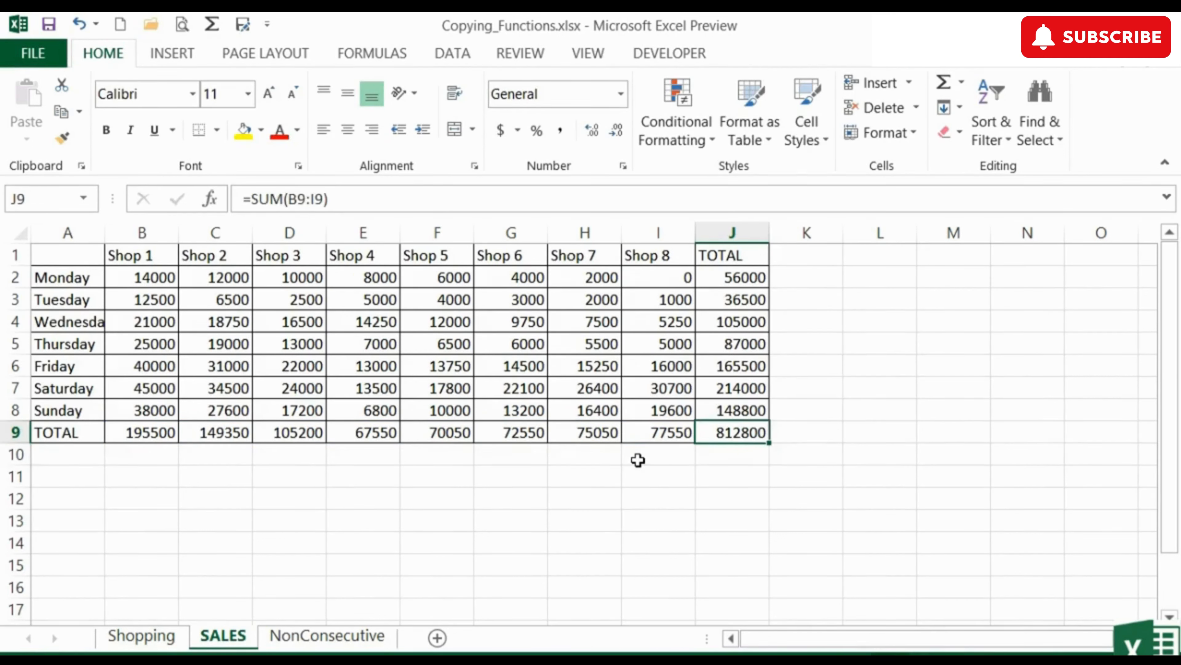
- On the NonConsecutive sheet, examine the separate cells summed by the Monday Fruit total formula in J5
click(334, 638)
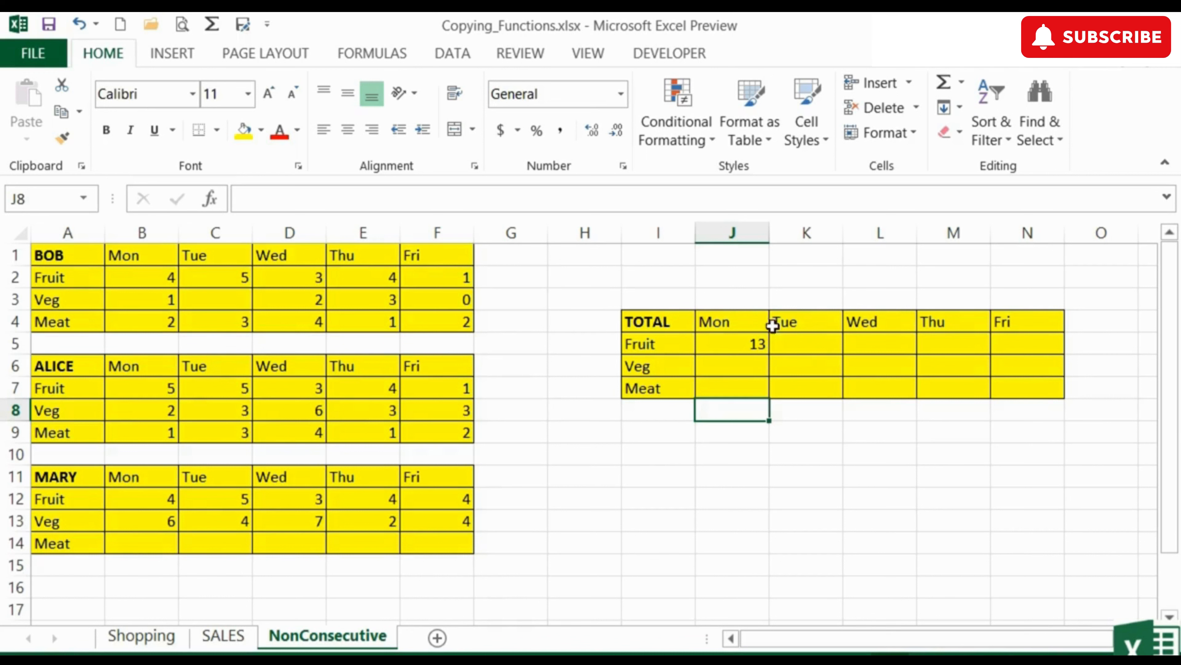
click(734, 343)
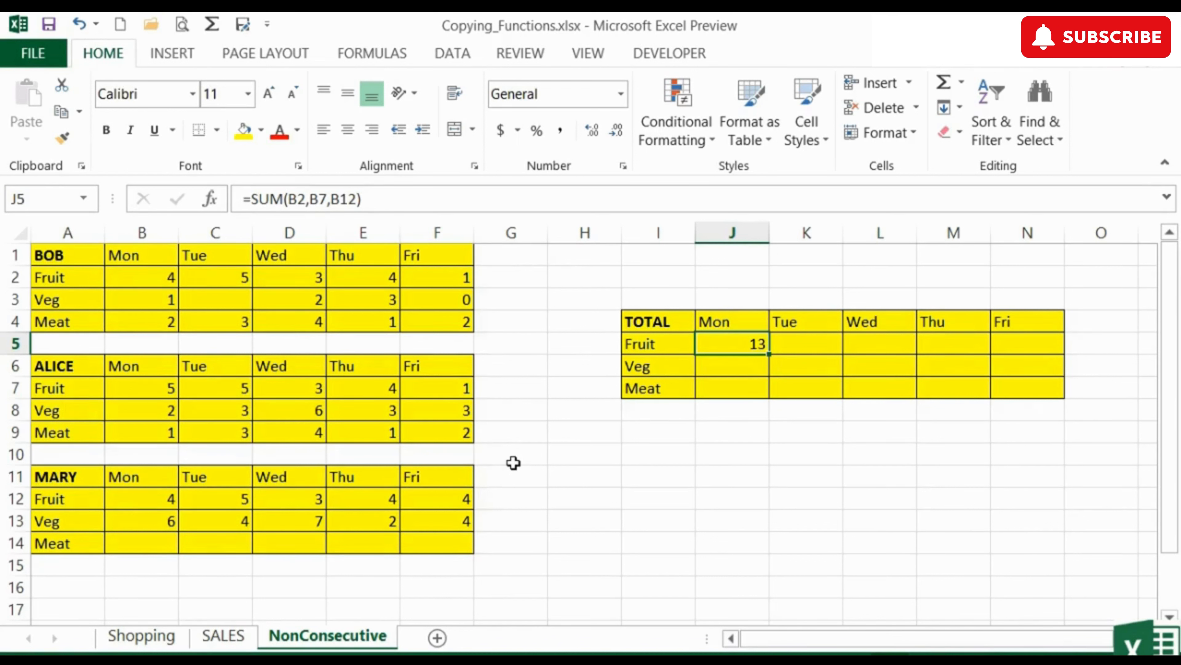
double_click(749, 343)
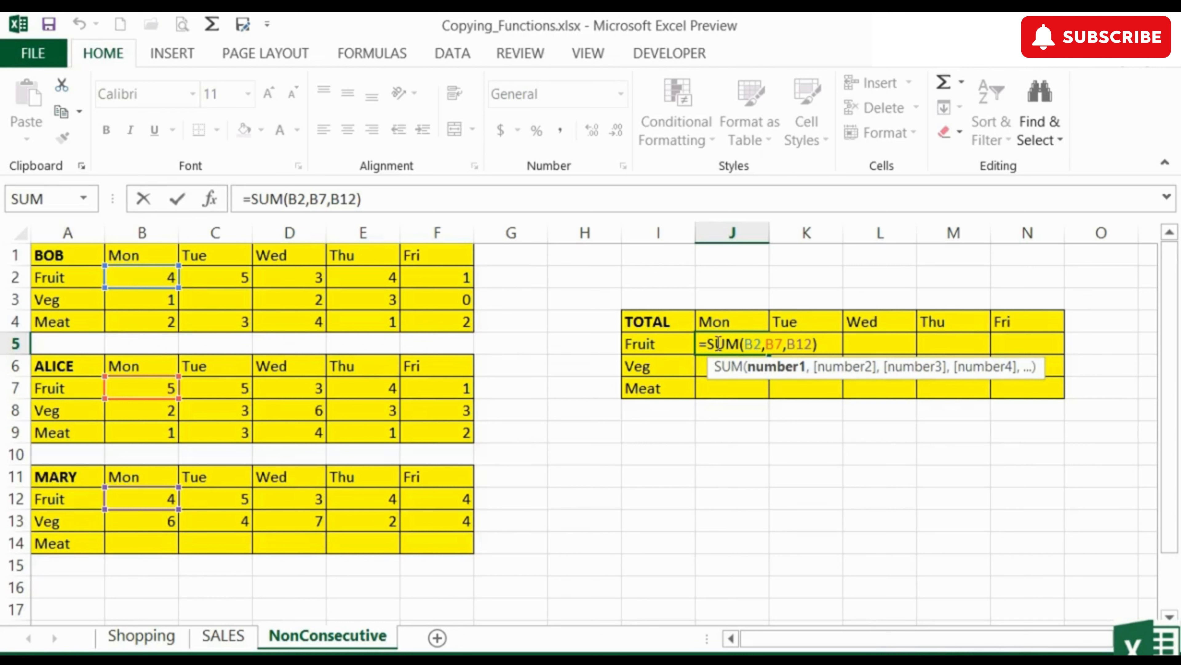
key(ctrl+Return)
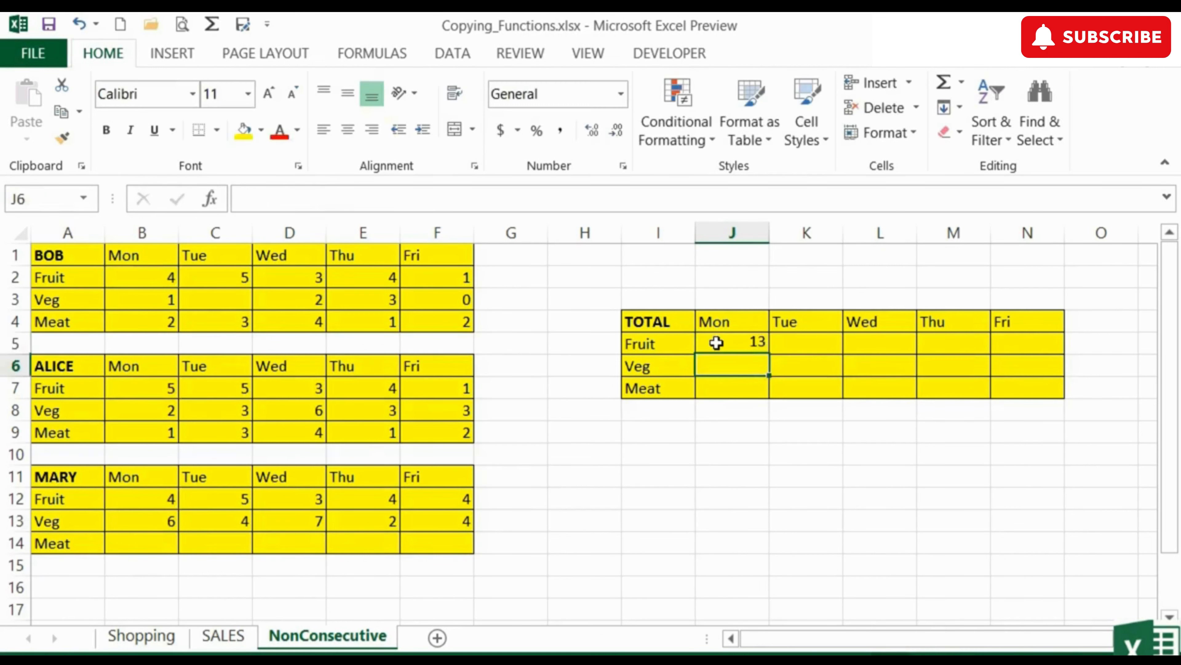
- Copy the Monday Fruit total formula from J5 to the whole TOTAL table range J5:N7
key(ctrl+c)
drag(717, 343, 1012, 380)
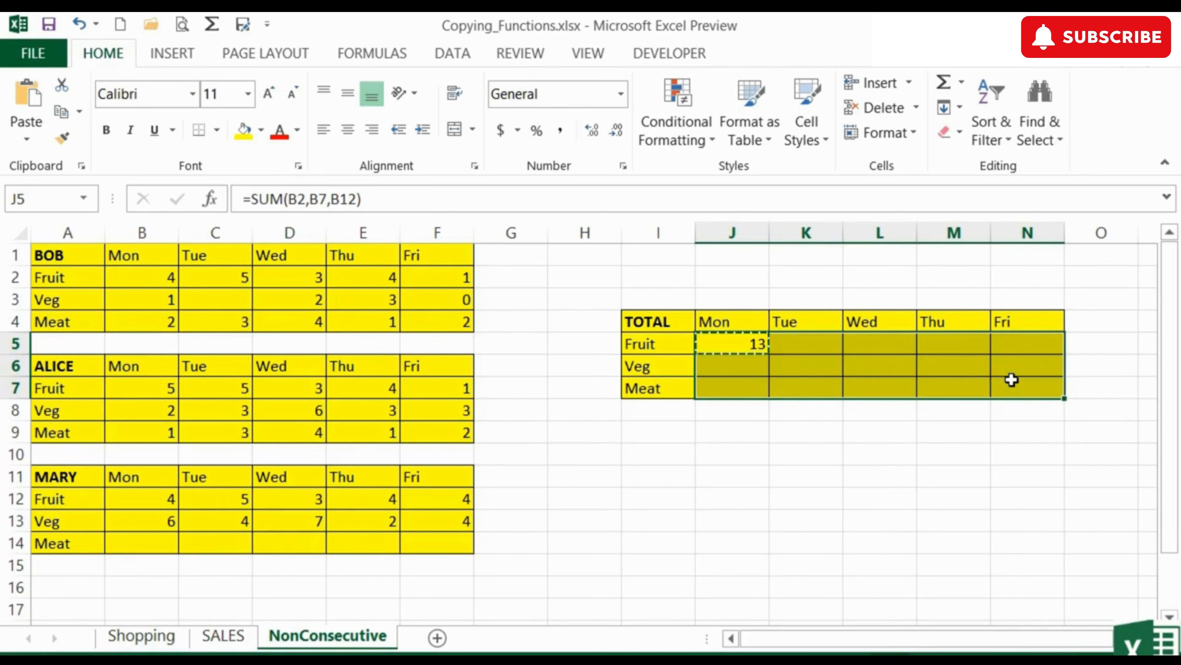
key(Return)
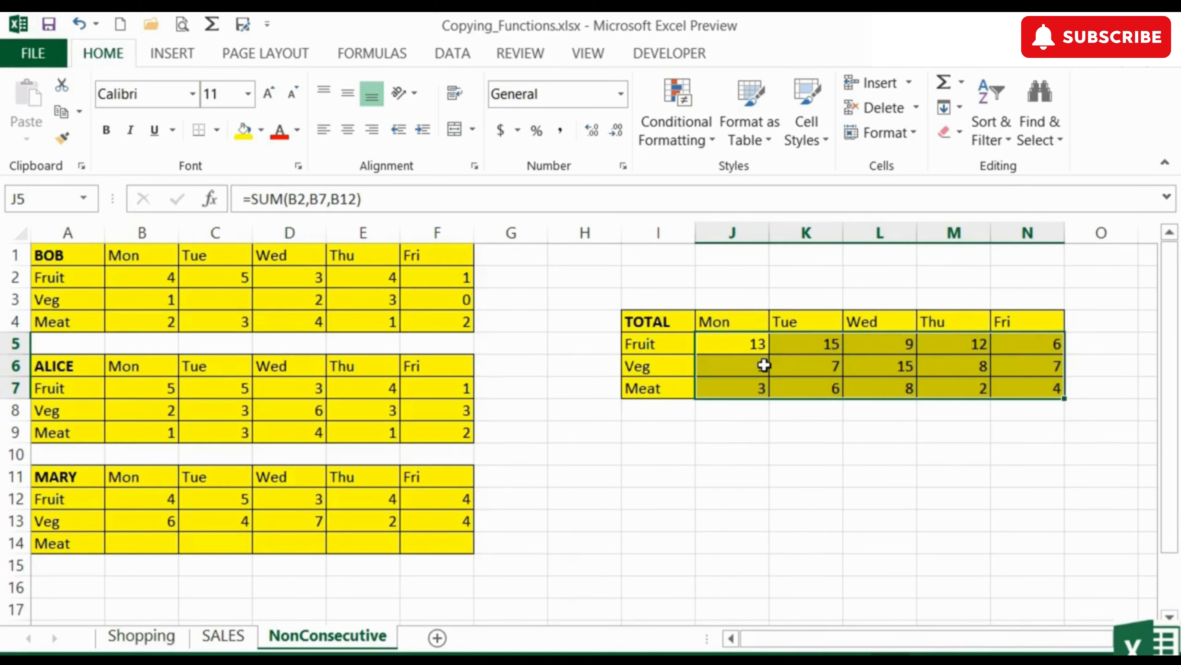
- Examine the cell references in the Wednesday Veg total formula in L6
click(892, 368)
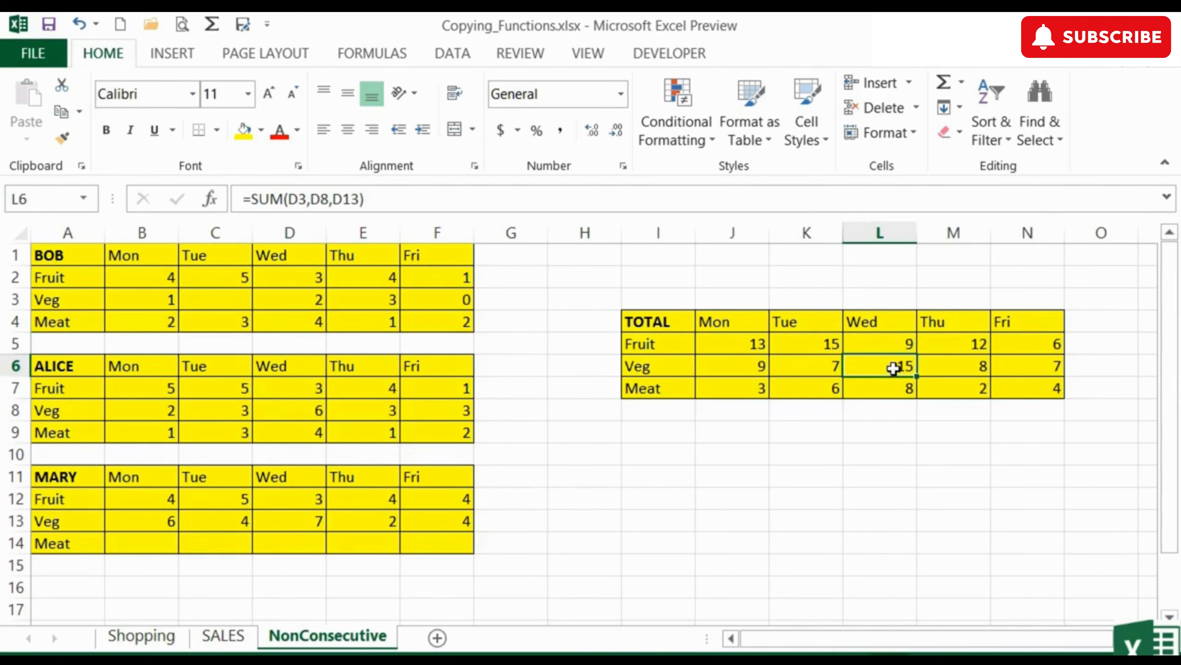
double_click(892, 368)
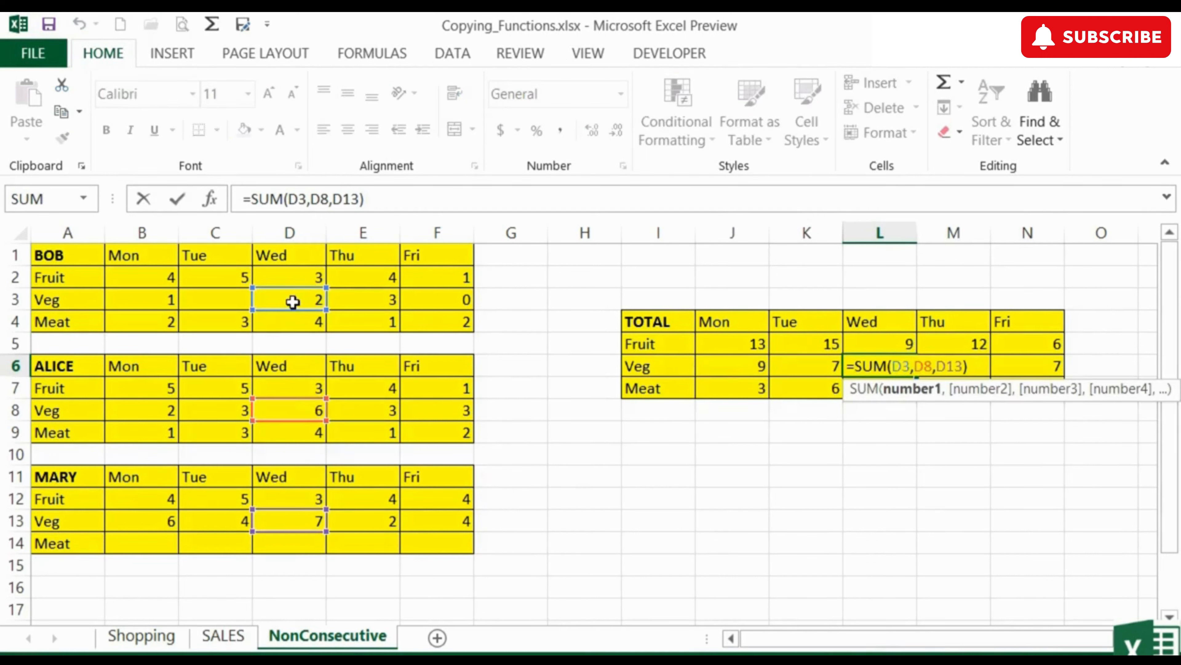